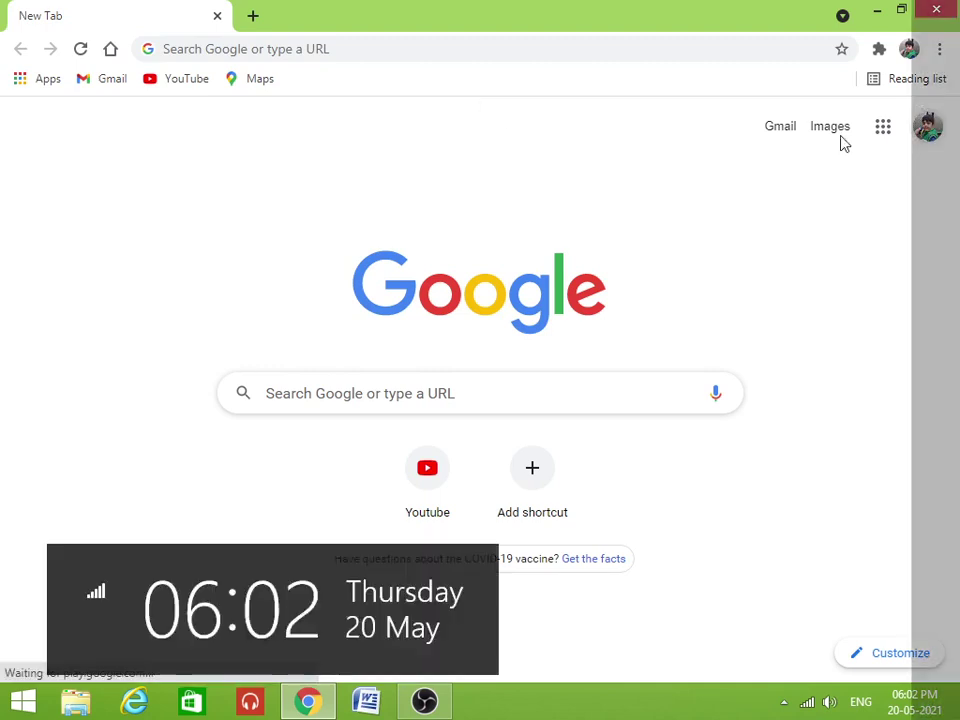
# Open Google Forms from the list of Google apps
pyautogui.click(885, 130)
pyautogui.scroll(-2, 796, 408)
pyautogui.scroll(-5, 796, 408)
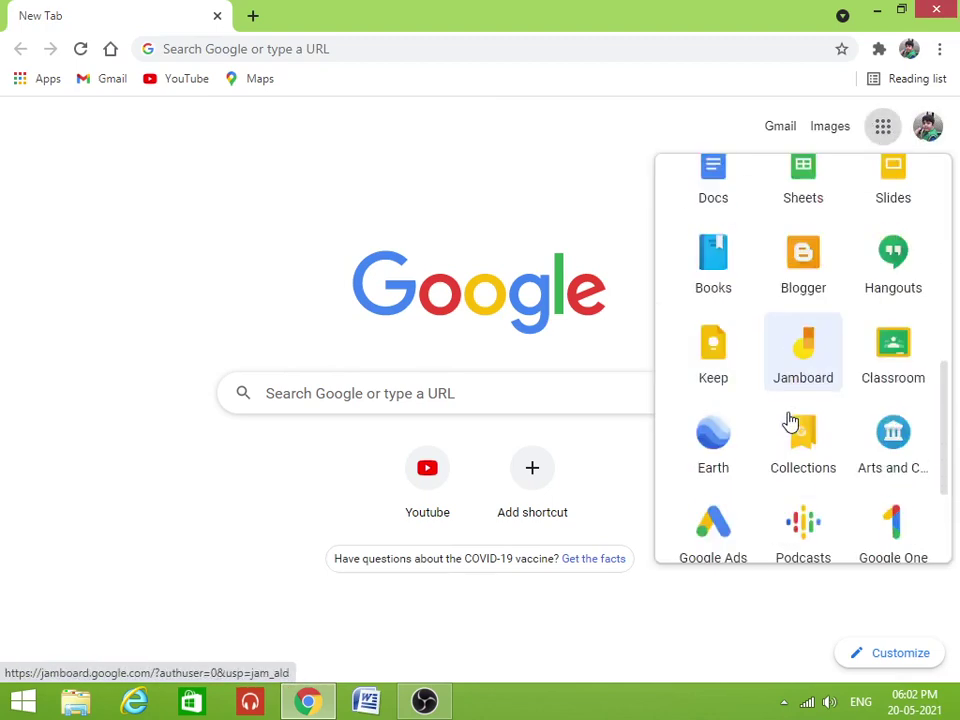
pyautogui.click(778, 481)
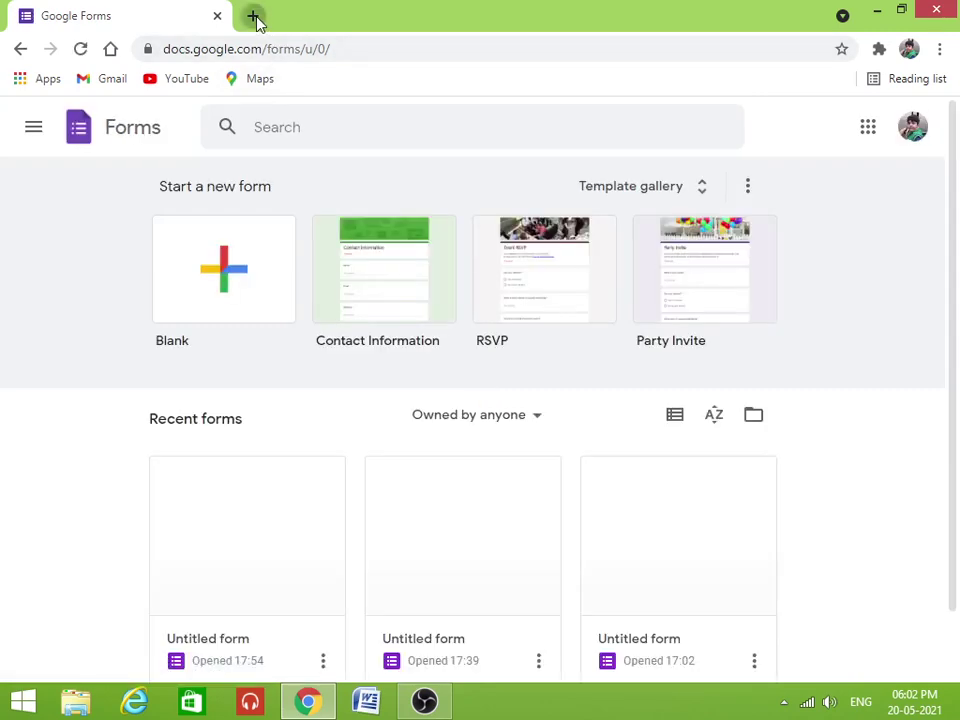
# Search the web for Google Forms in a new tab and open the "Google Forms: Free Online Surveys for Personal Use" result
pyautogui.click(255, 17)
pyautogui.write('GOOGLE ')
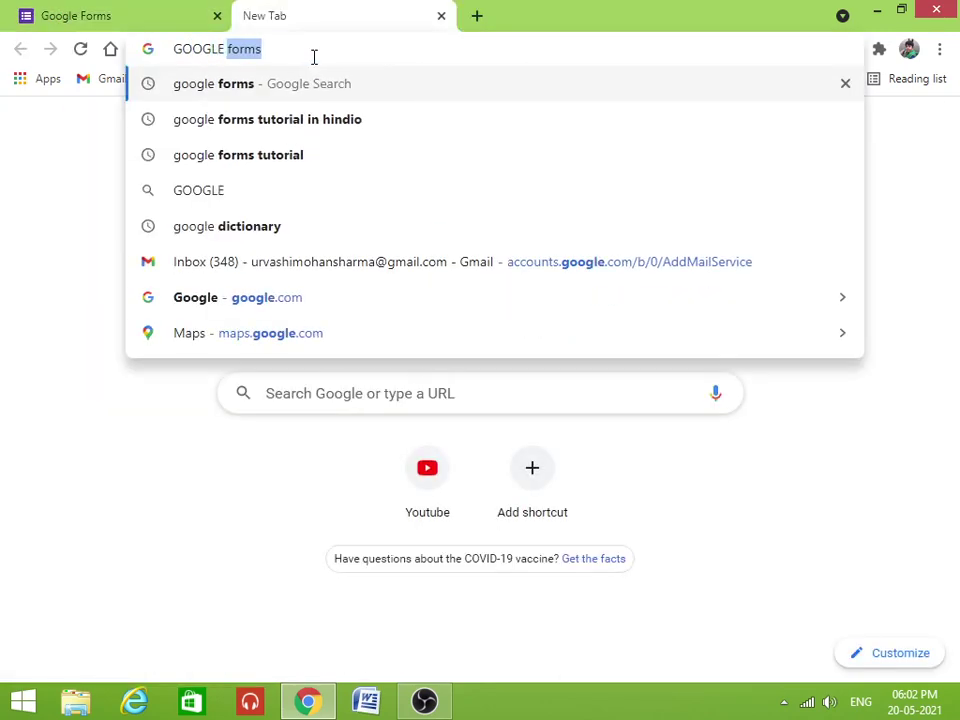
pyautogui.write('FORMS')
pyautogui.press('Return')
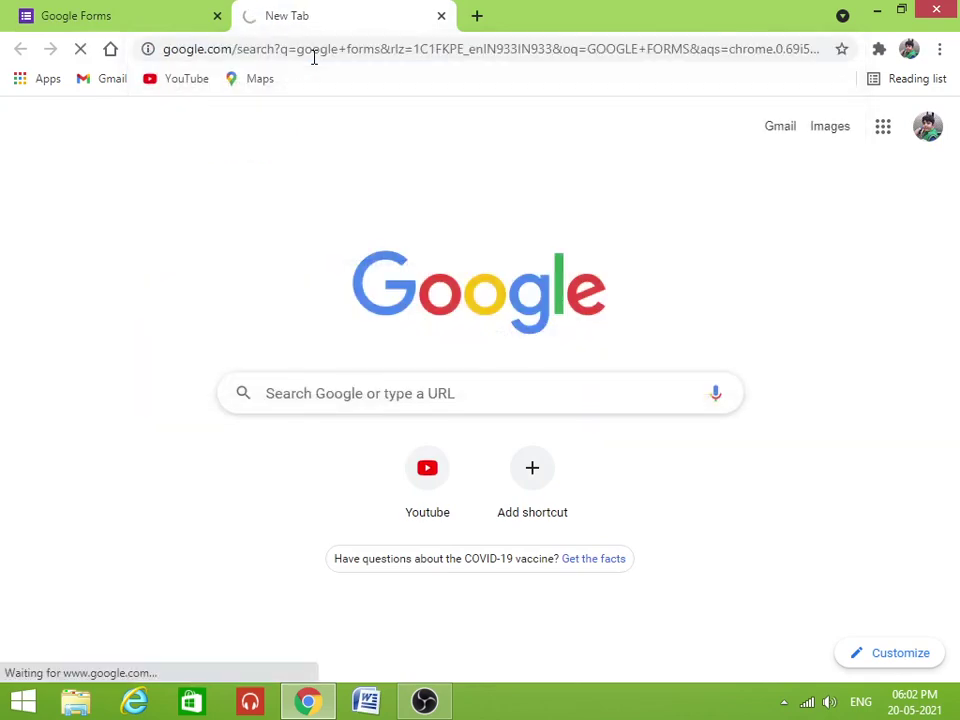
pyautogui.scroll(-1, 246, 253)
pyautogui.scroll(1, 277, 320)
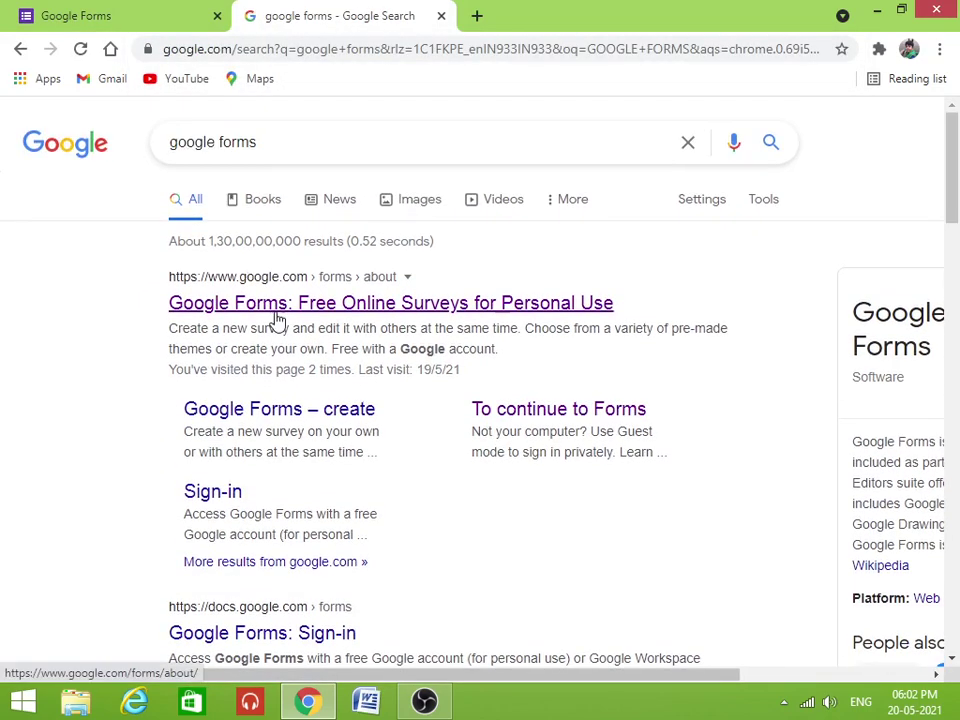
pyautogui.click(352, 313)
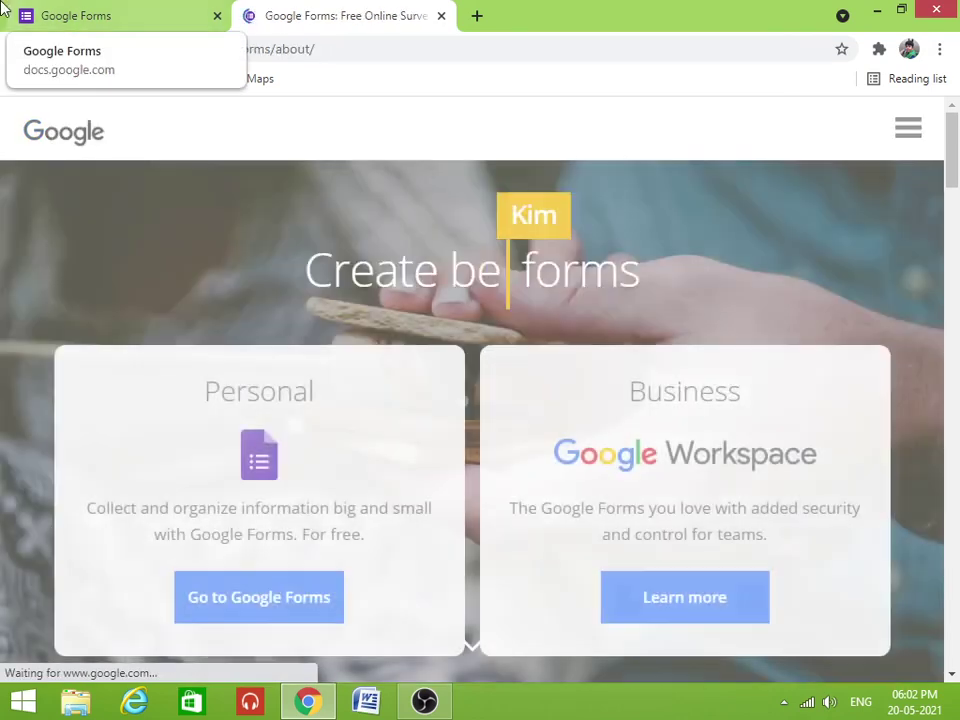
# Compare the Forms home page with the Google Forms about page, and close the about page's tab
pyautogui.click(133, 10)
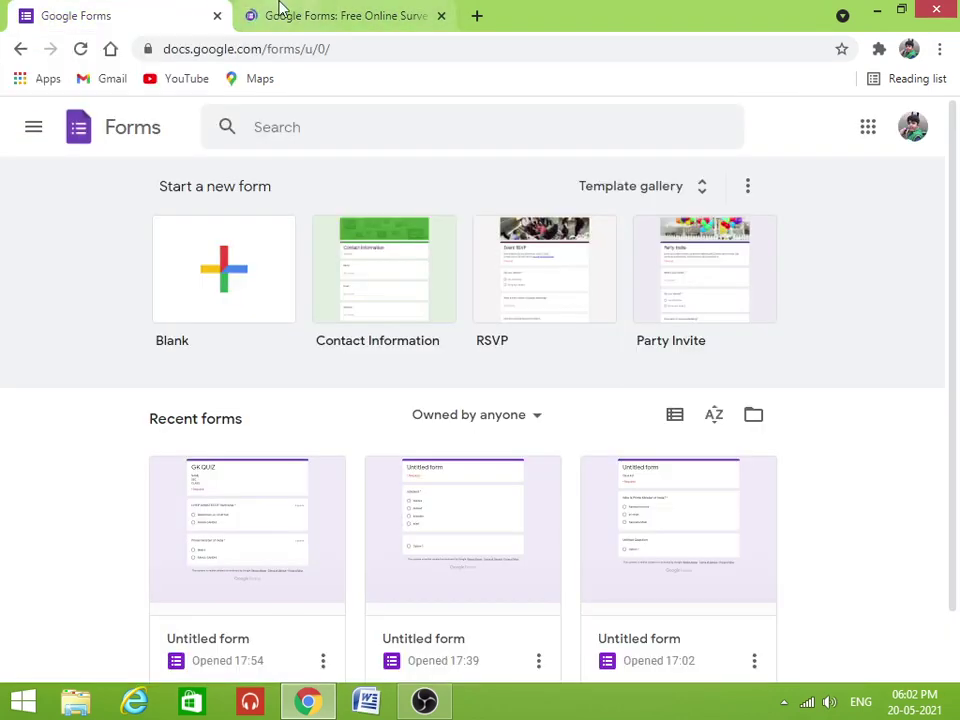
pyautogui.click(313, 20)
pyautogui.click(156, 8)
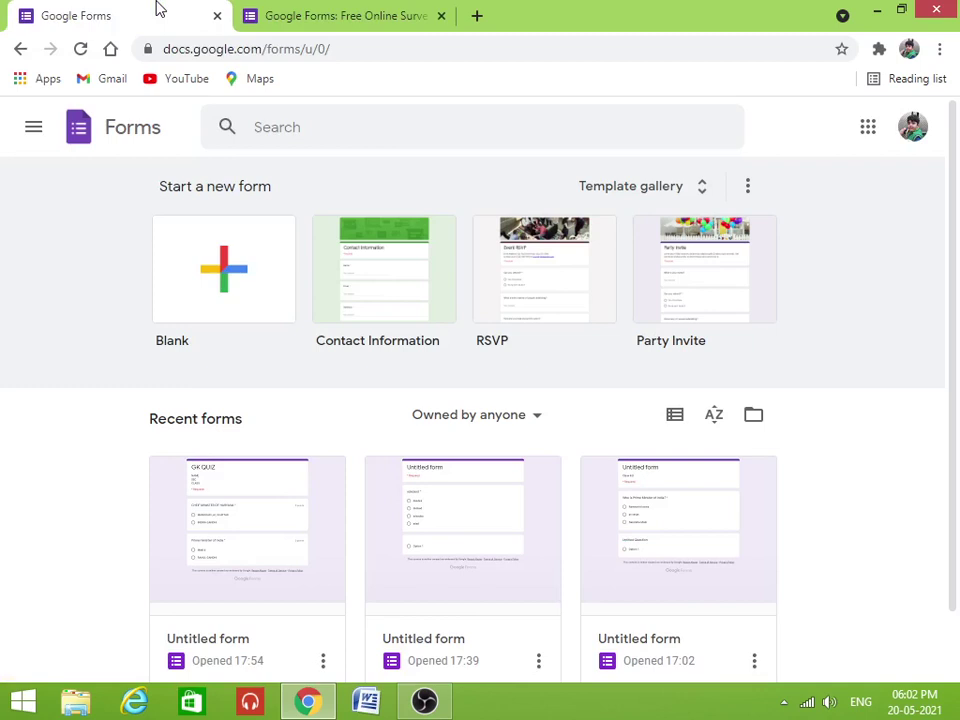
pyautogui.click(439, 17)
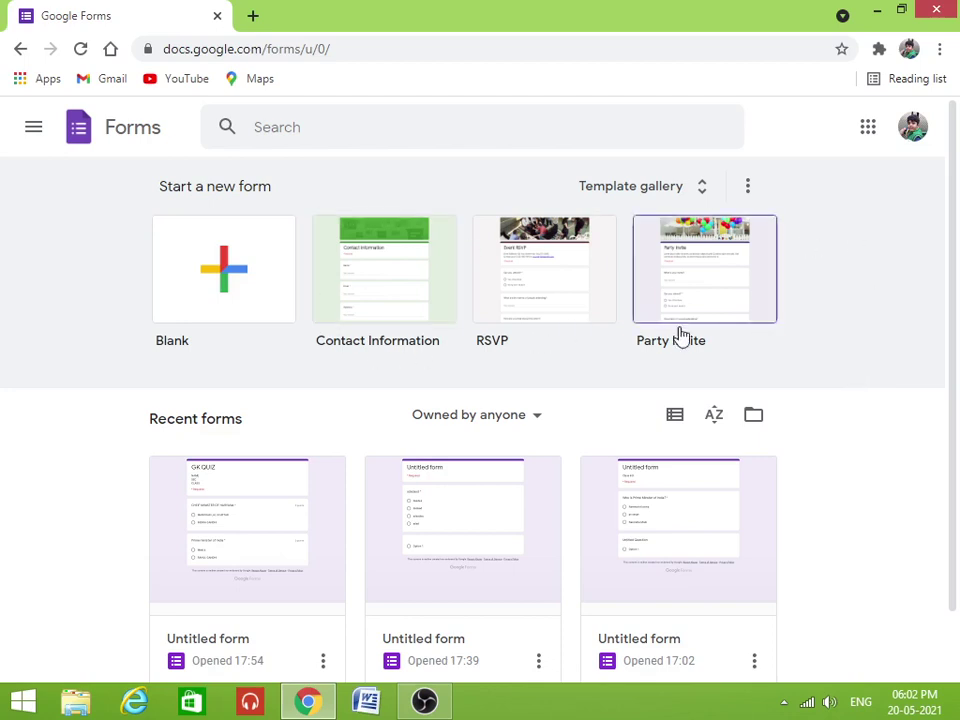
# Look over the recent forms and start a new blank form
pyautogui.scroll(-1, 501, 486)
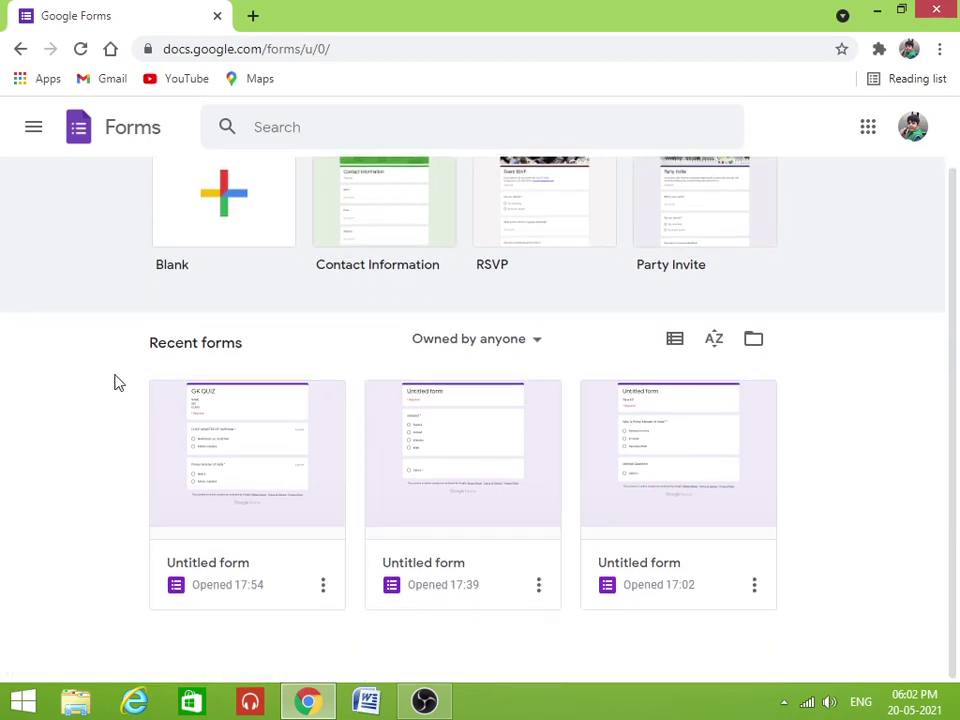
pyautogui.moveTo(146, 345); pyautogui.dragTo(560, 346)
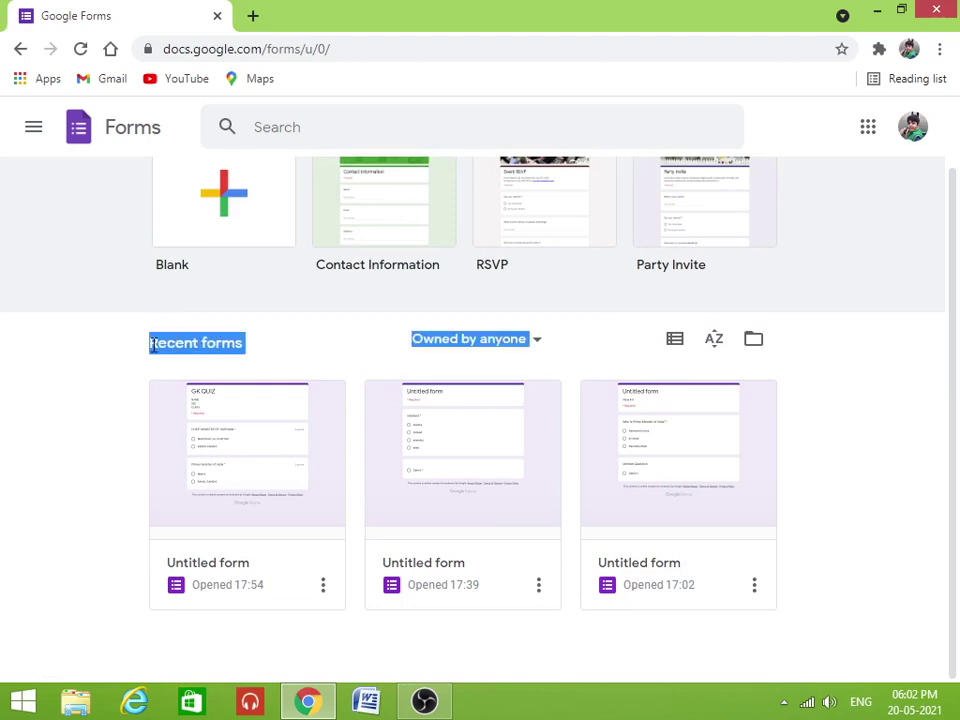
pyautogui.scroll(1, 821, 495)
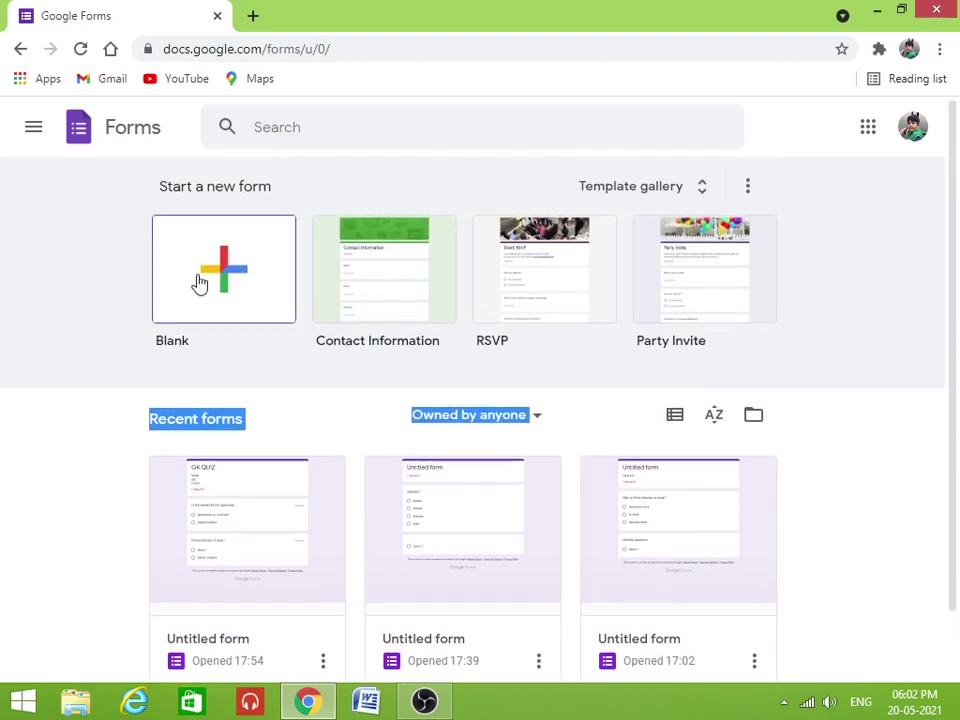
pyautogui.click(85, 455)
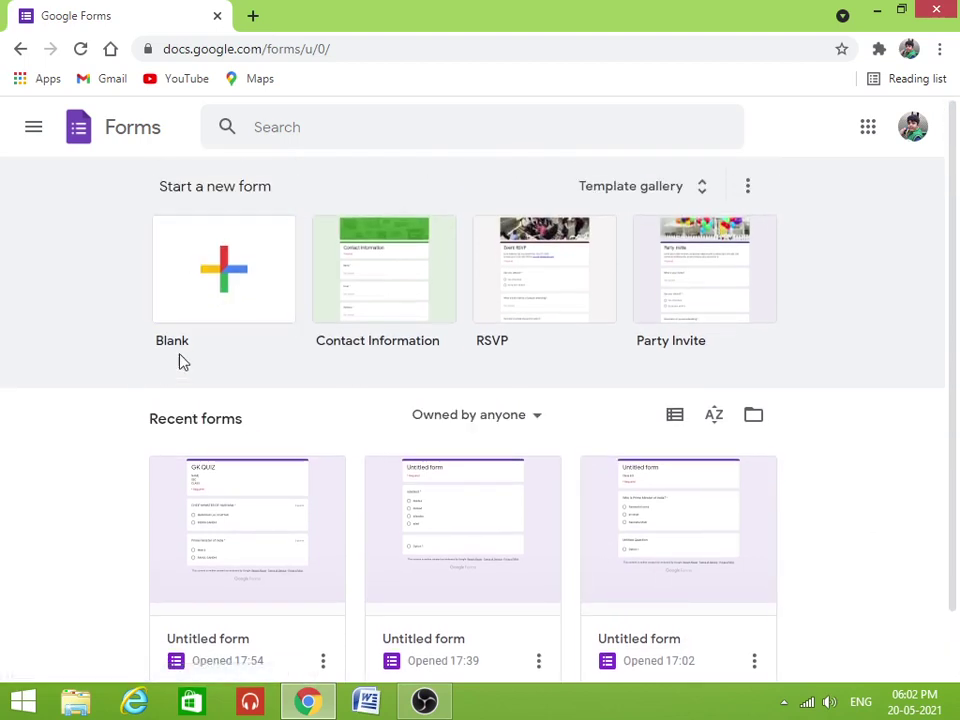
pyautogui.click(203, 297)
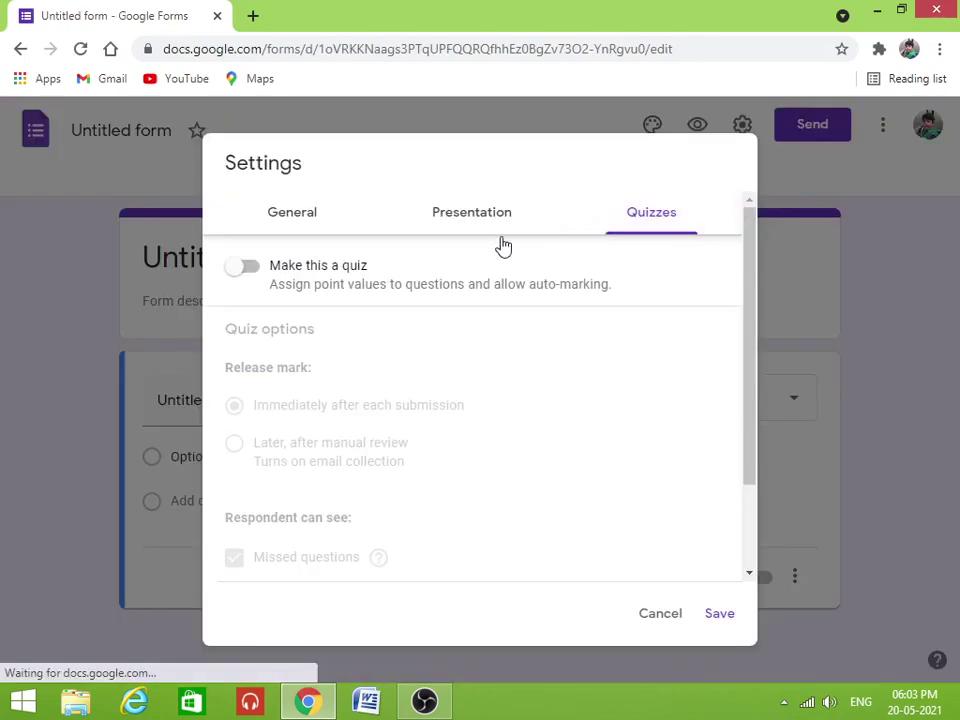
# Make the form a quiz with marks released immediately after each submission, check what respondents can see, and save the settings
pyautogui.click(482, 283)
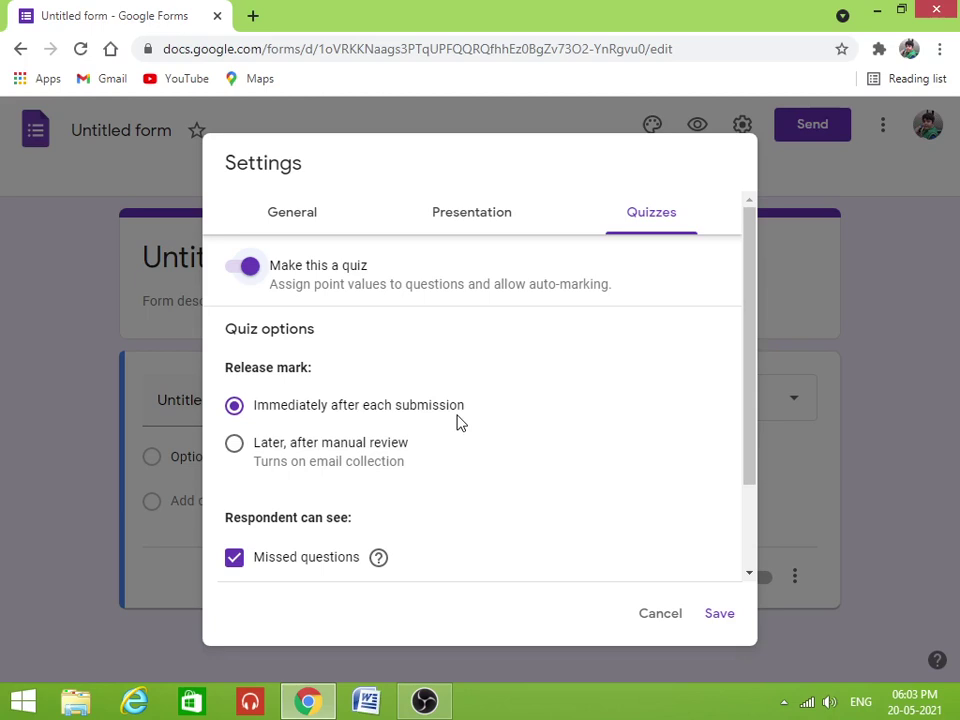
pyautogui.scroll(-3, 654, 501)
pyautogui.scroll(2, 277, 387)
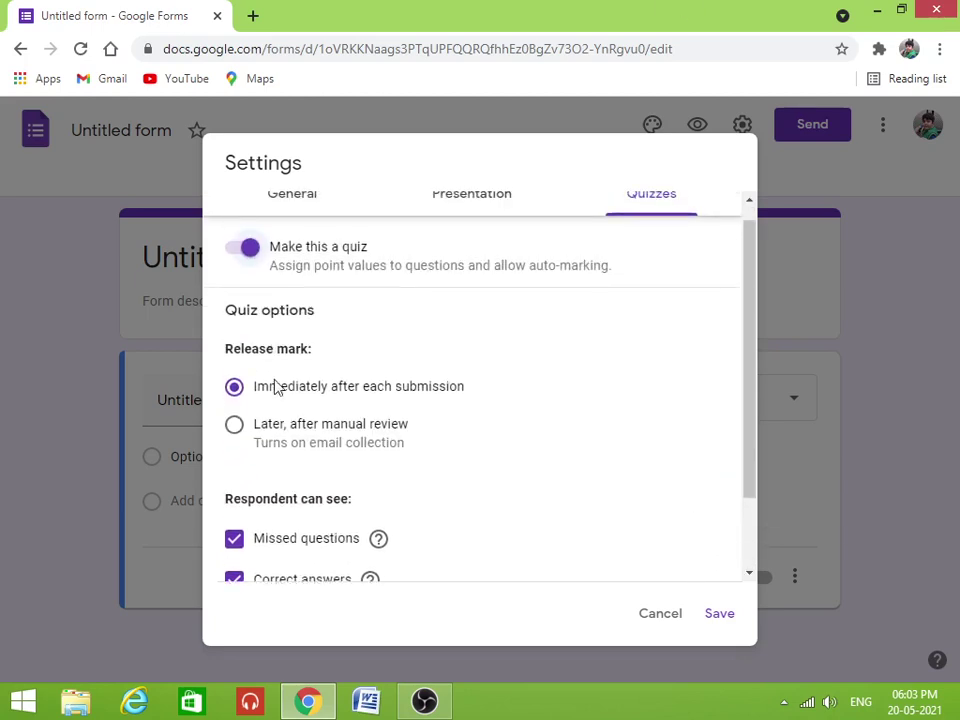
pyautogui.moveTo(258, 387); pyautogui.dragTo(460, 402)
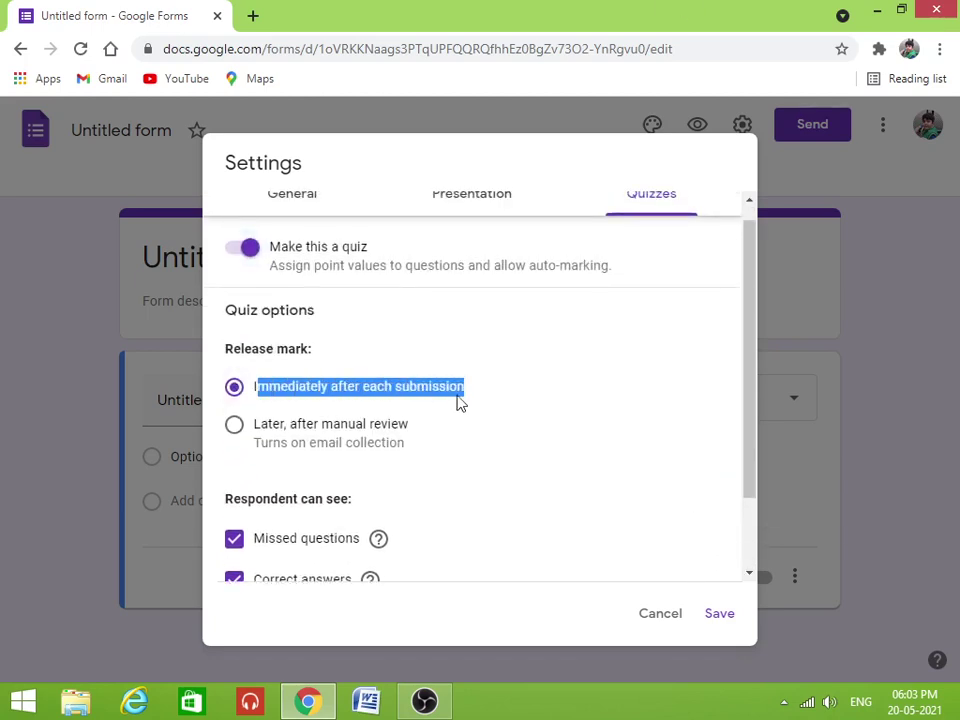
pyautogui.scroll(-2, 400, 405)
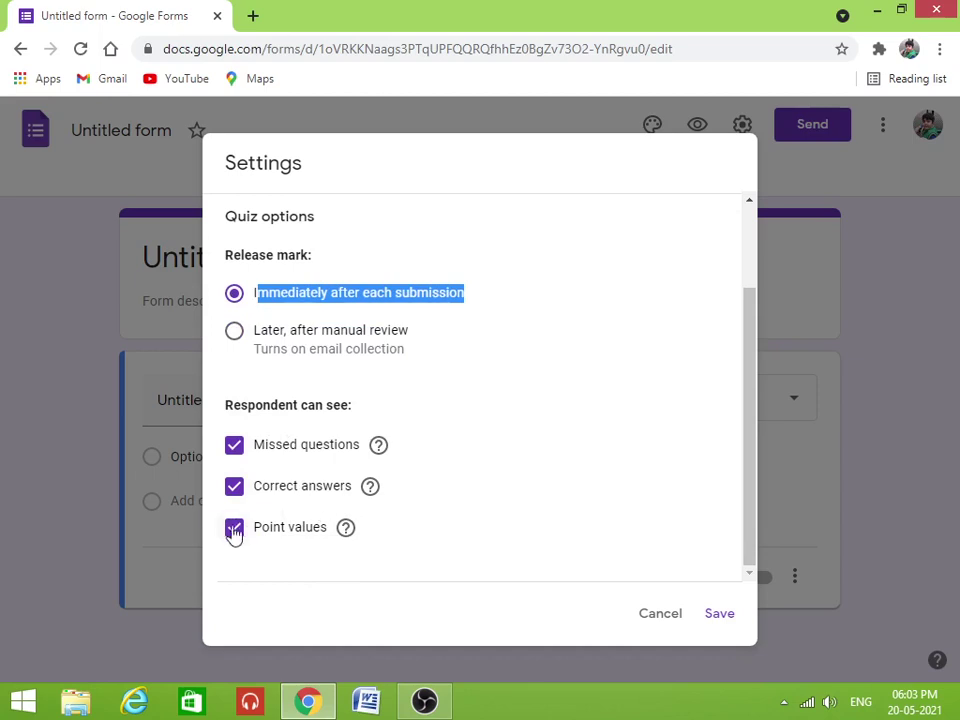
pyautogui.click(720, 614)
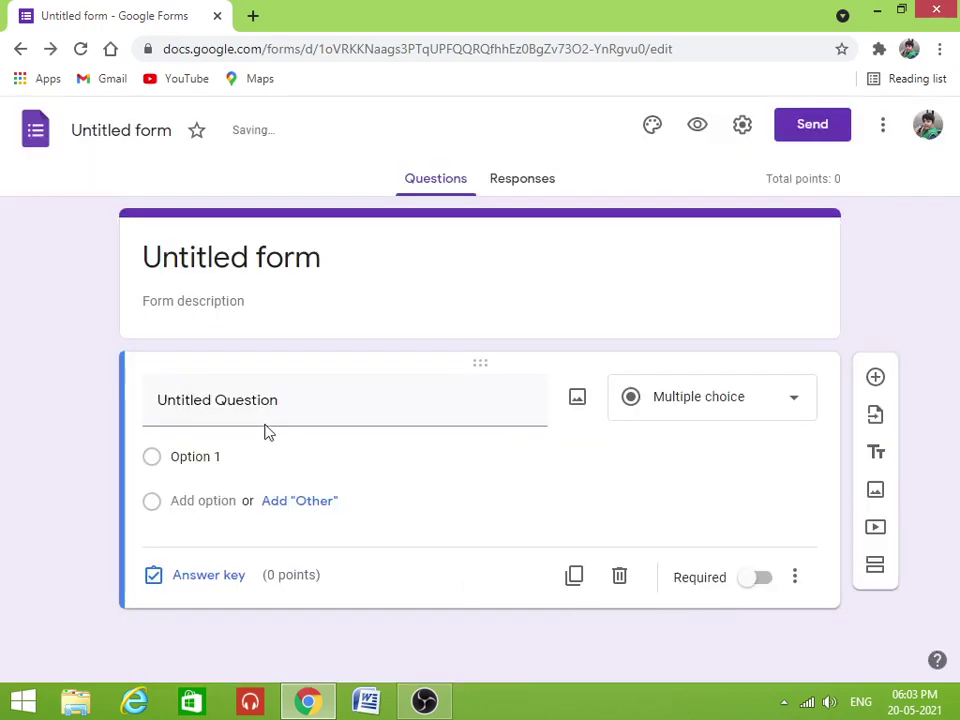
# Replace the form's title with "gk quiz"
pyautogui.tripleClick(204, 399)
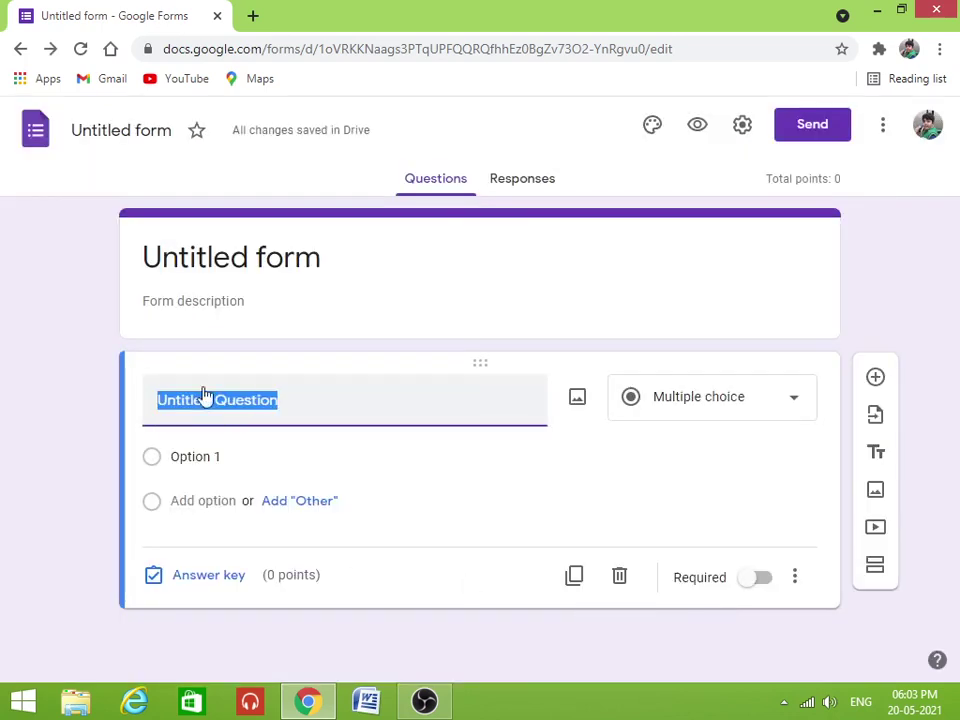
pyautogui.tripleClick(337, 263)
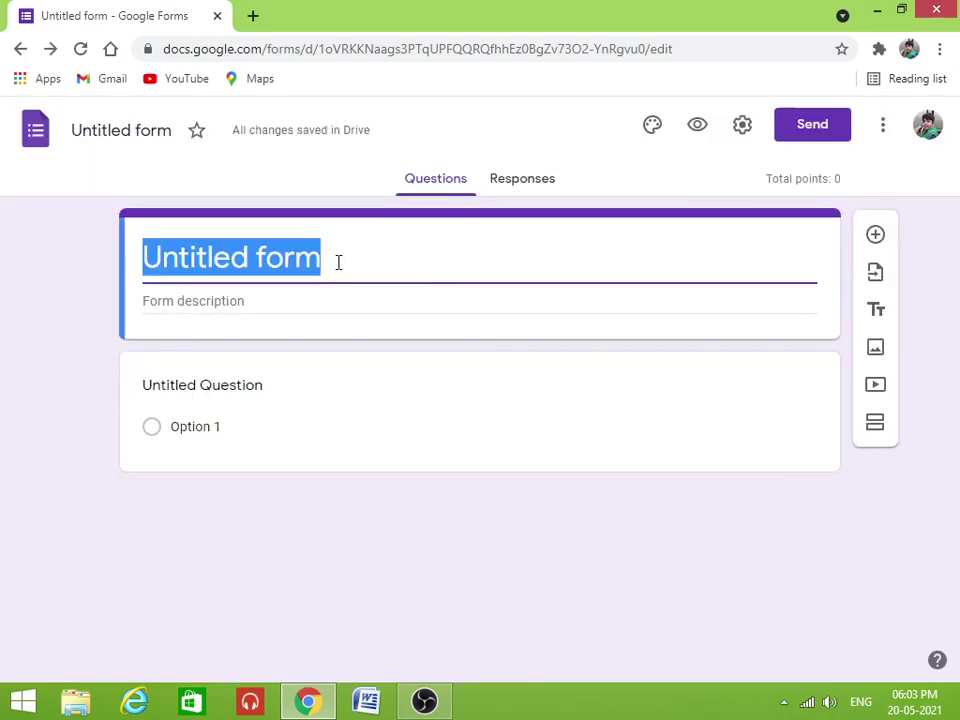
pyautogui.press('BackSpace')
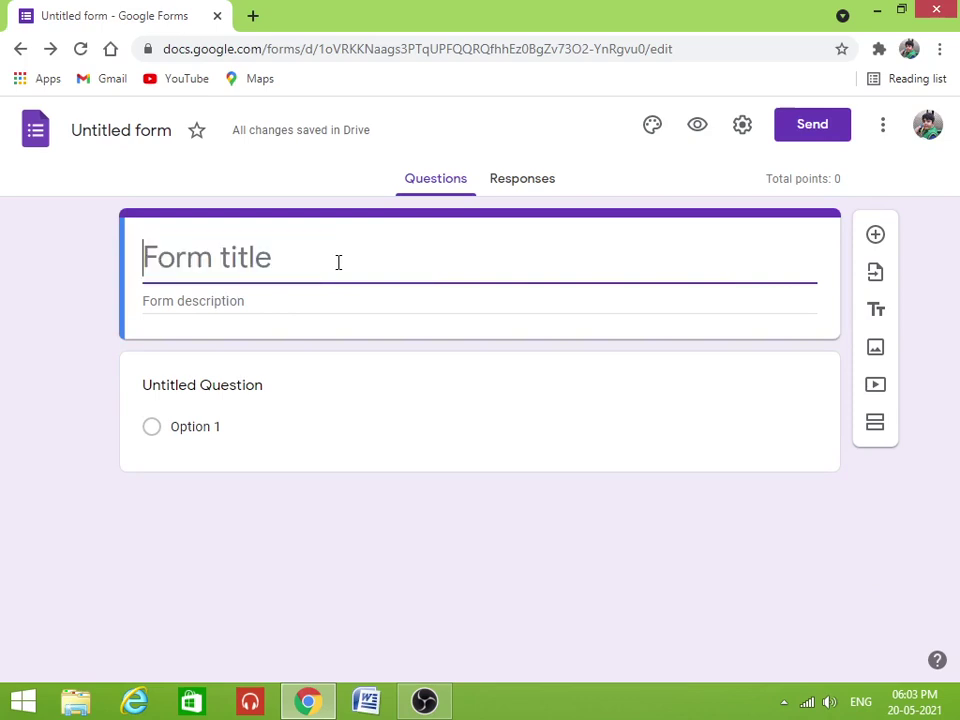
pyautogui.write('gk qu')
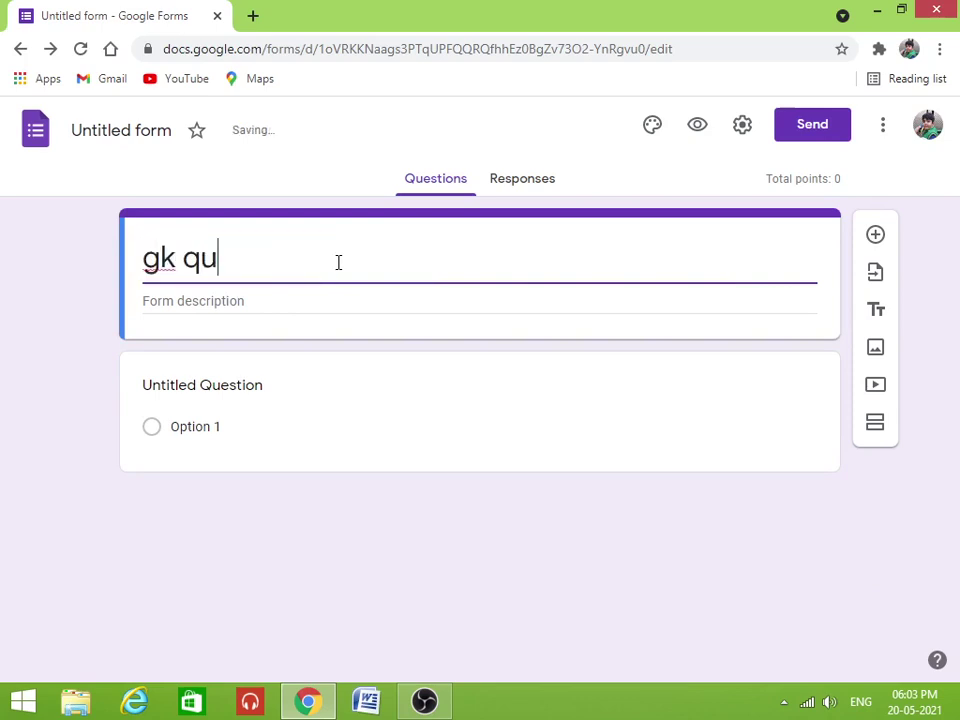
pyautogui.write('iz')
# Enter "Name" and "Class" on separate lines as the form description
pyautogui.click(223, 300)
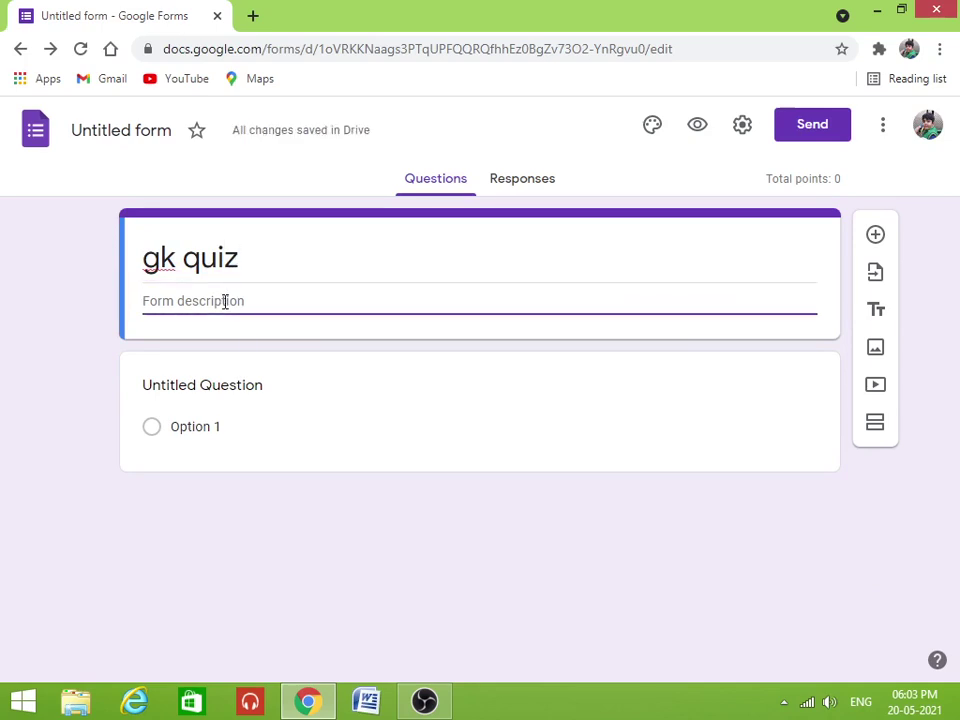
pyautogui.write('Nam')
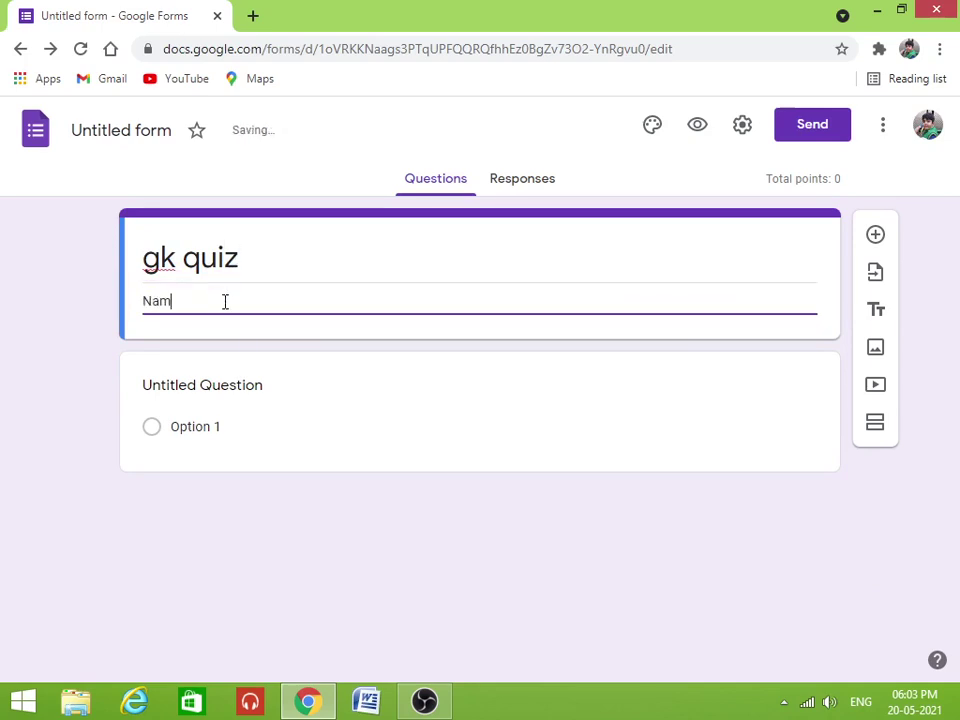
pyautogui.write('e')
pyautogui.press('Return')
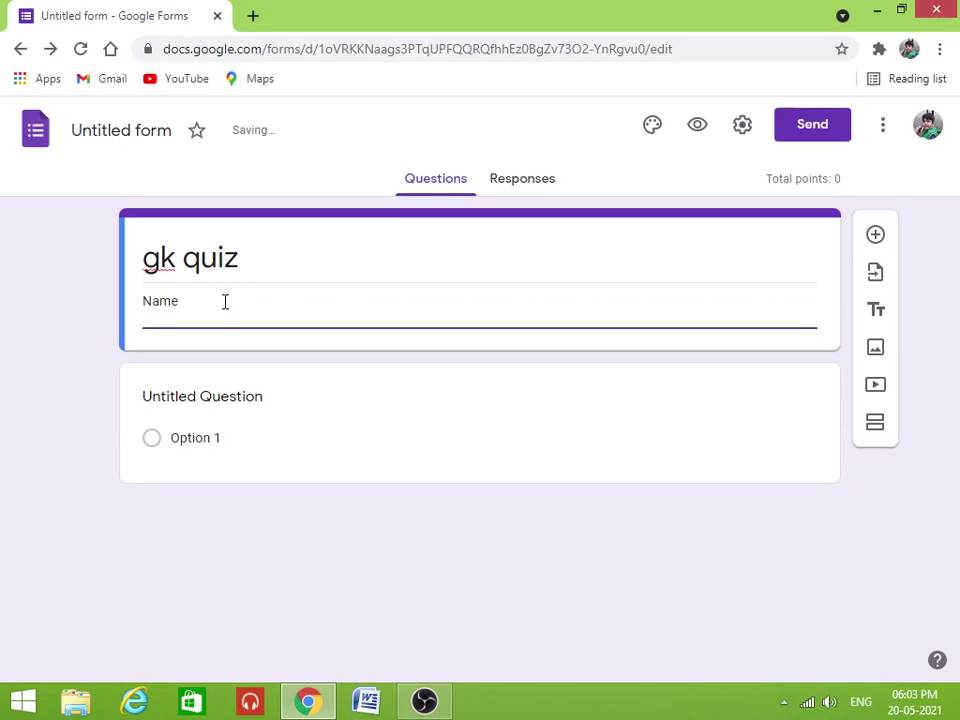
pyautogui.write('Class')
# Set the text of the untitled multiple-choice question to "PM OF INDIA"
pyautogui.click(276, 410)
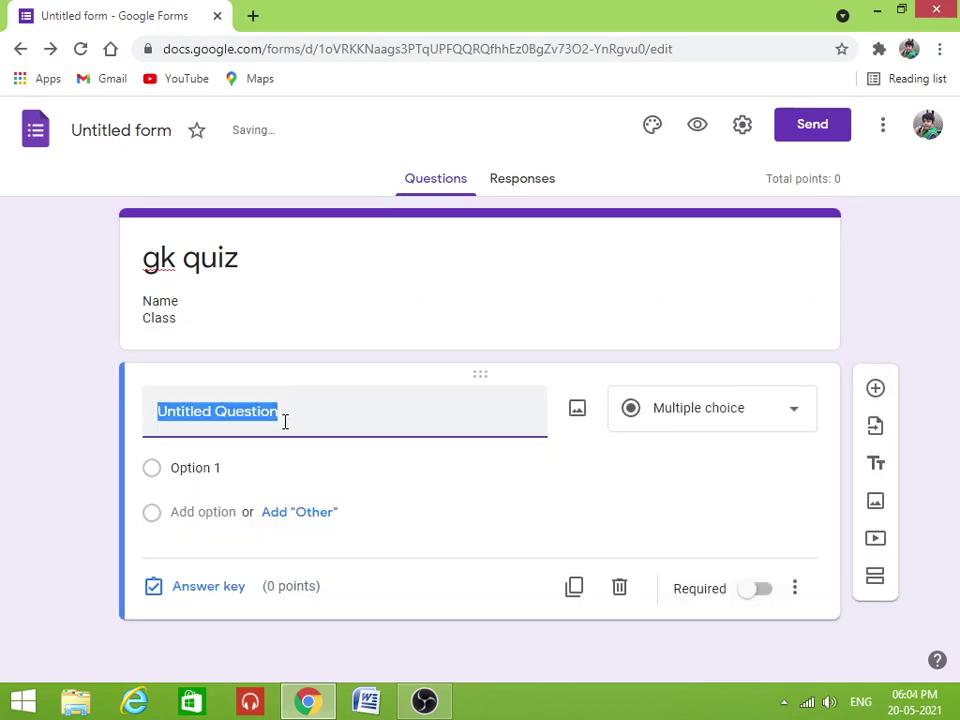
pyautogui.press('BackSpace')
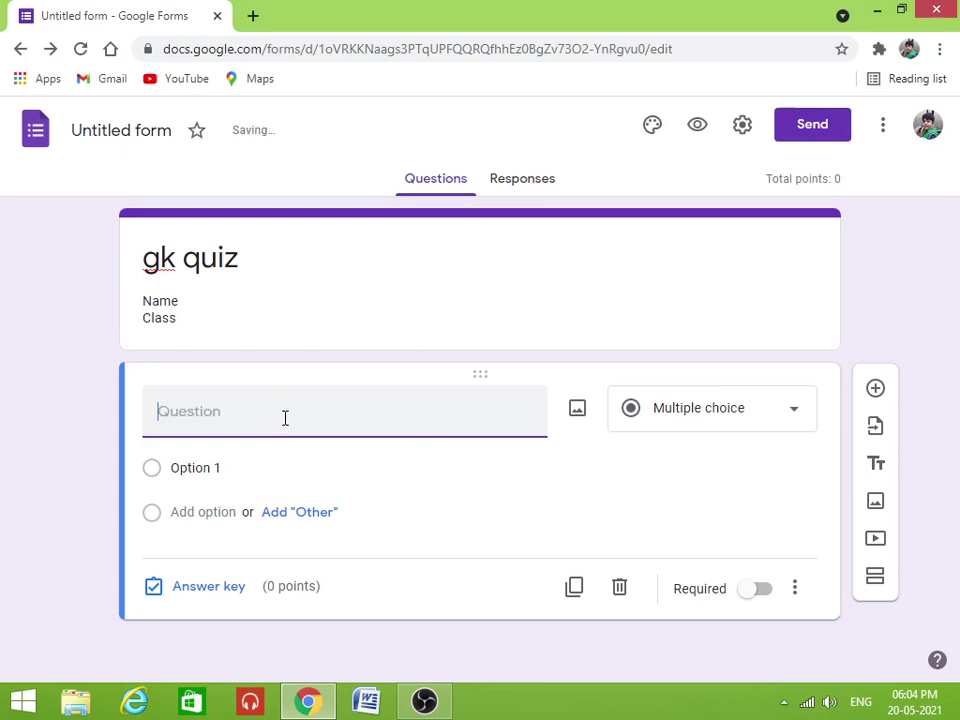
pyautogui.write('PM OF IND')
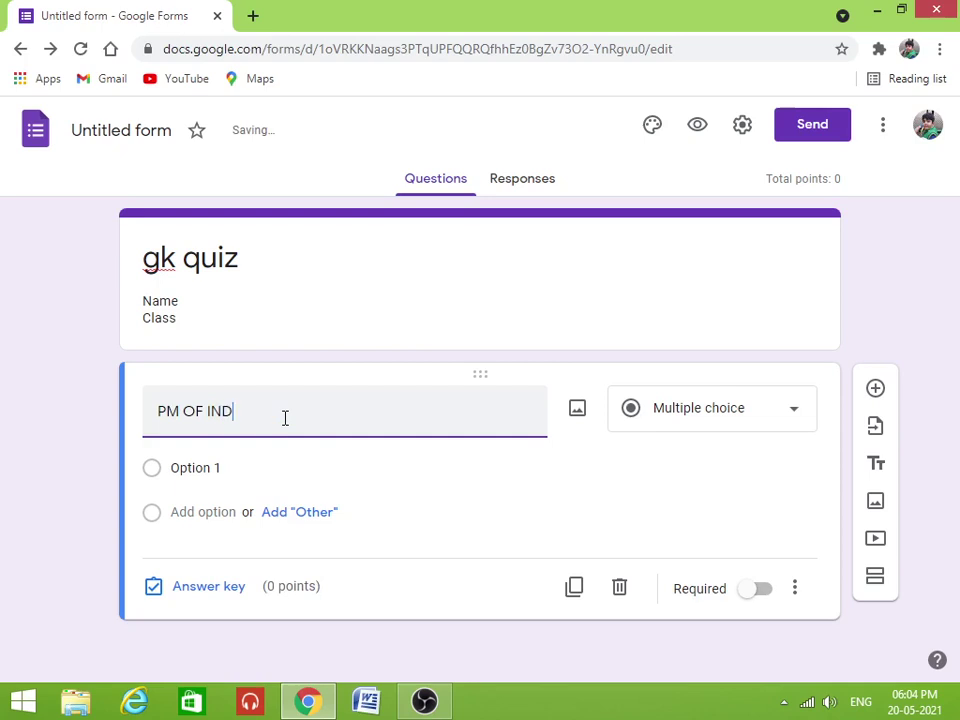
pyautogui.write('IA')
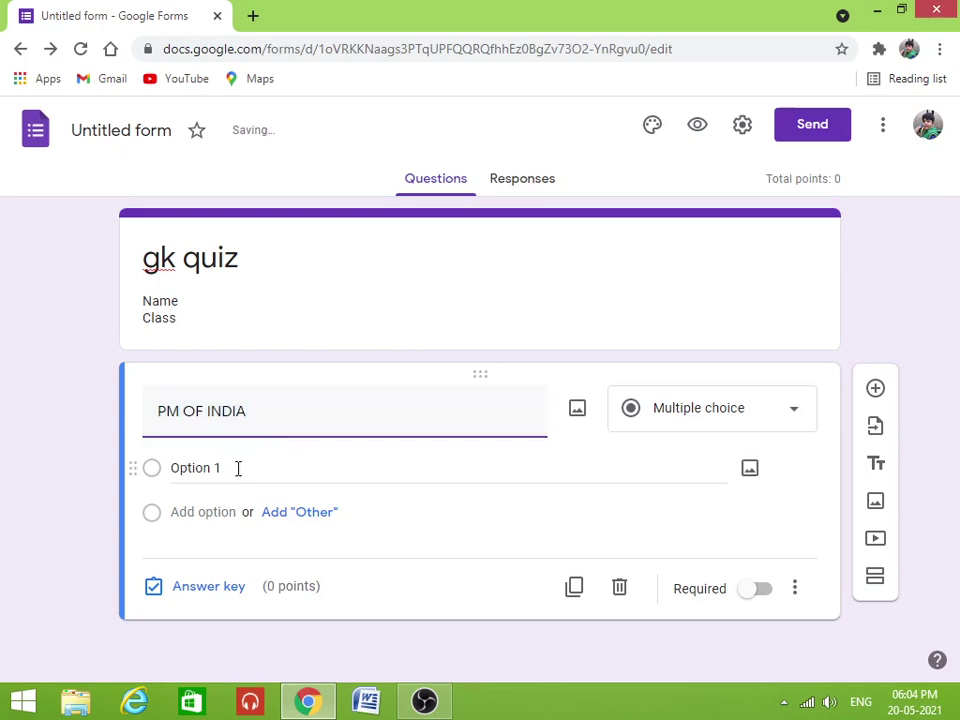
# Enter "NARENDRA MODI" and "RAHUL GANDHI" as the two answer options of the "PM OF INDIA" question
pyautogui.click(238, 468)
pyautogui.write('N')
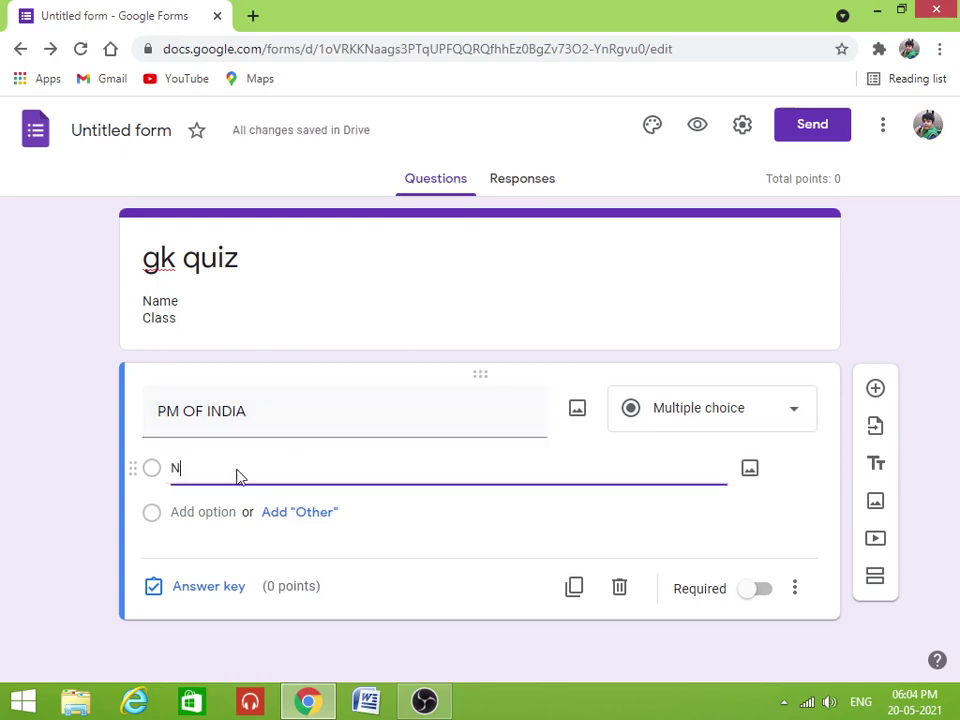
pyautogui.write('AREND')
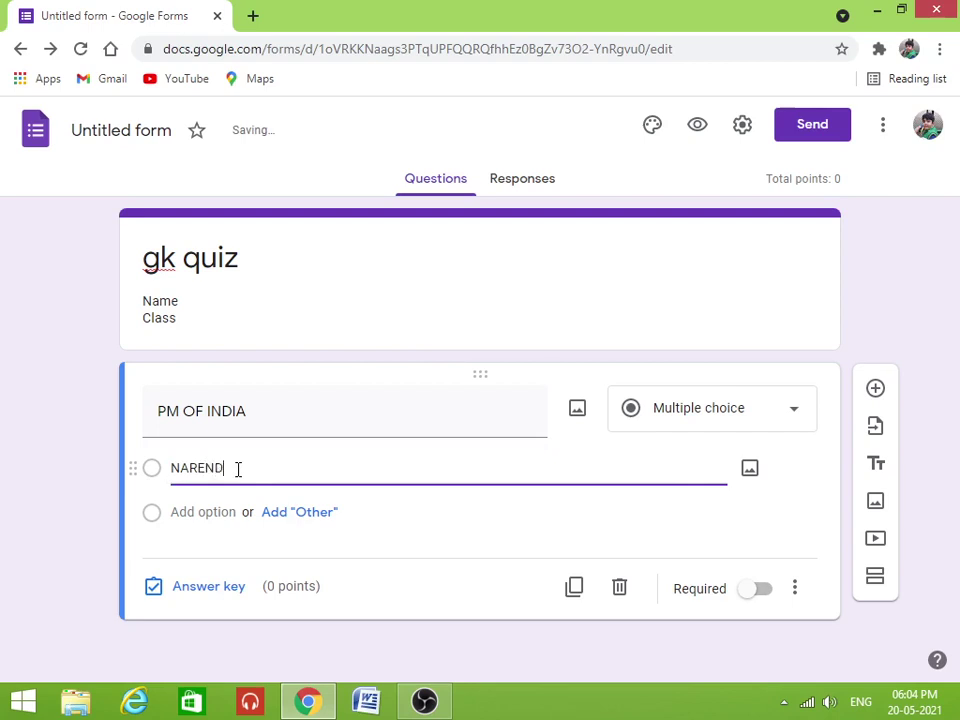
pyautogui.write('RA MODI')
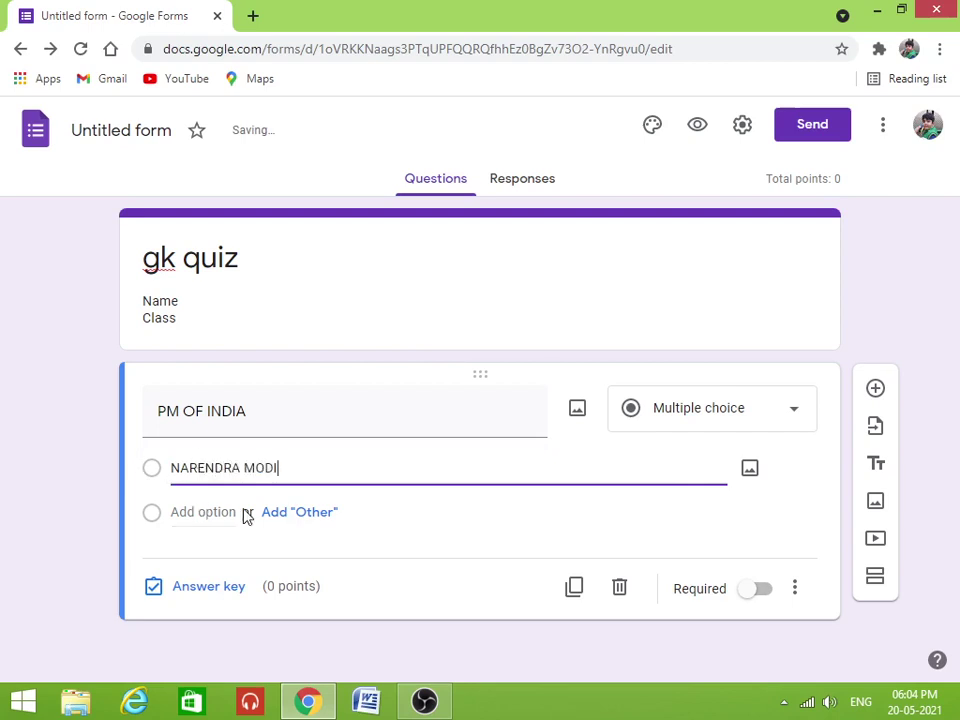
pyautogui.click(217, 512)
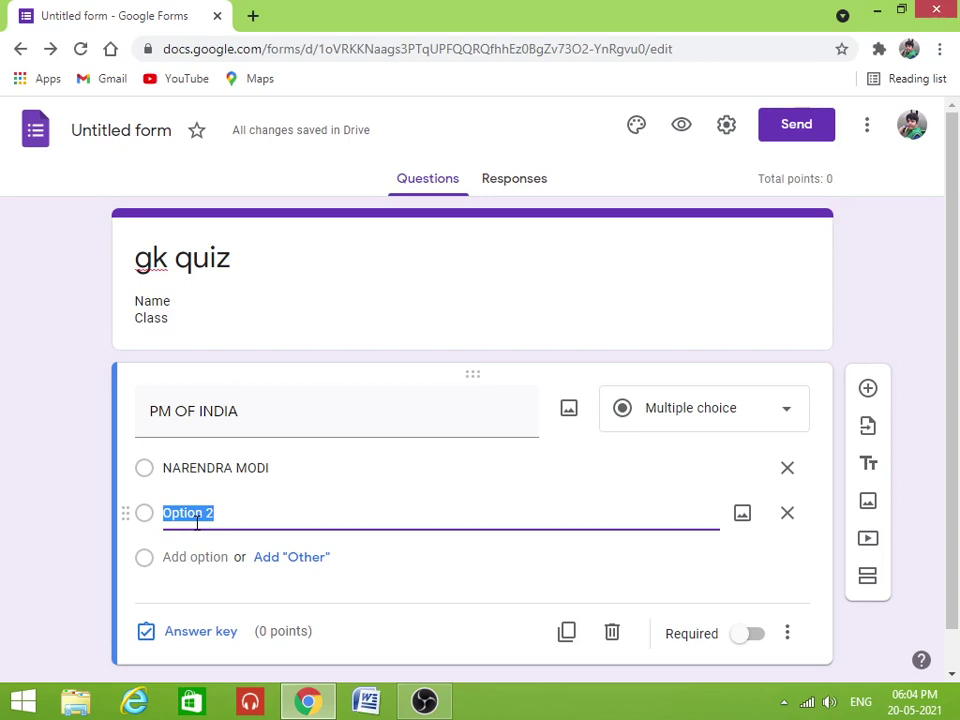
pyautogui.write('RAHUL GANDH')
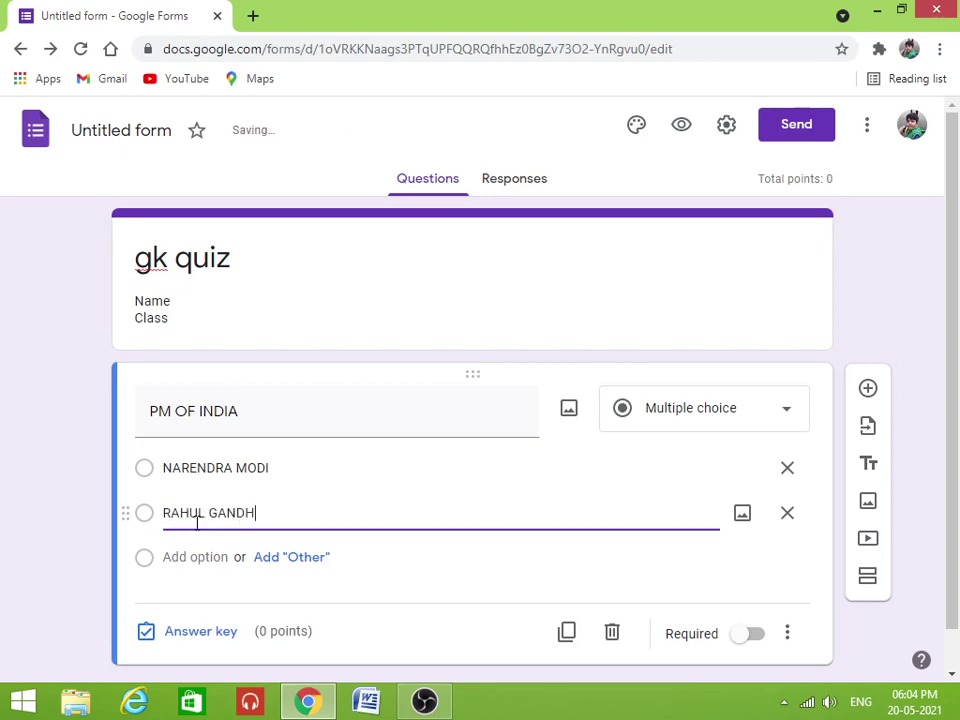
pyautogui.write('I')
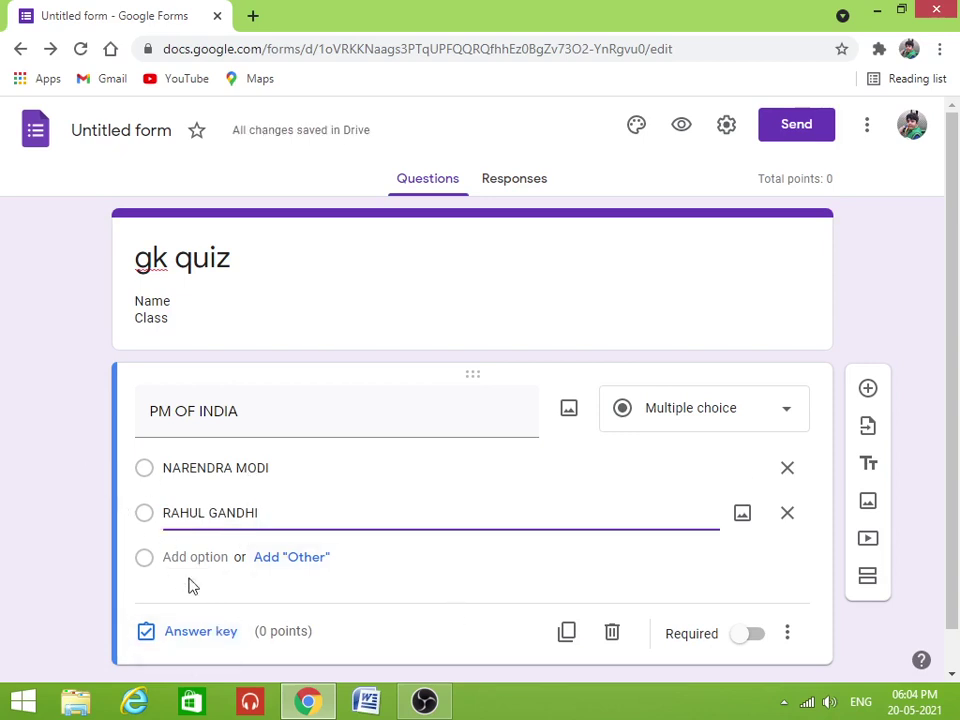
# Mark "NARENDRA MODI" as the correct answer in the question's answer key and make the question required
pyautogui.scroll(-1, 193, 586)
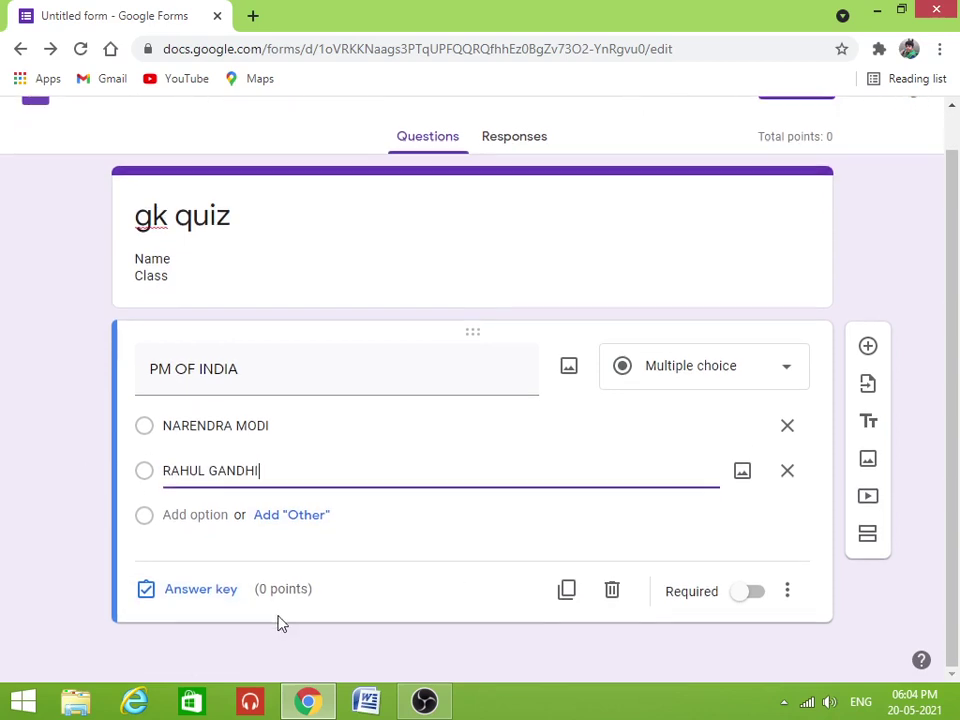
pyautogui.click(186, 596)
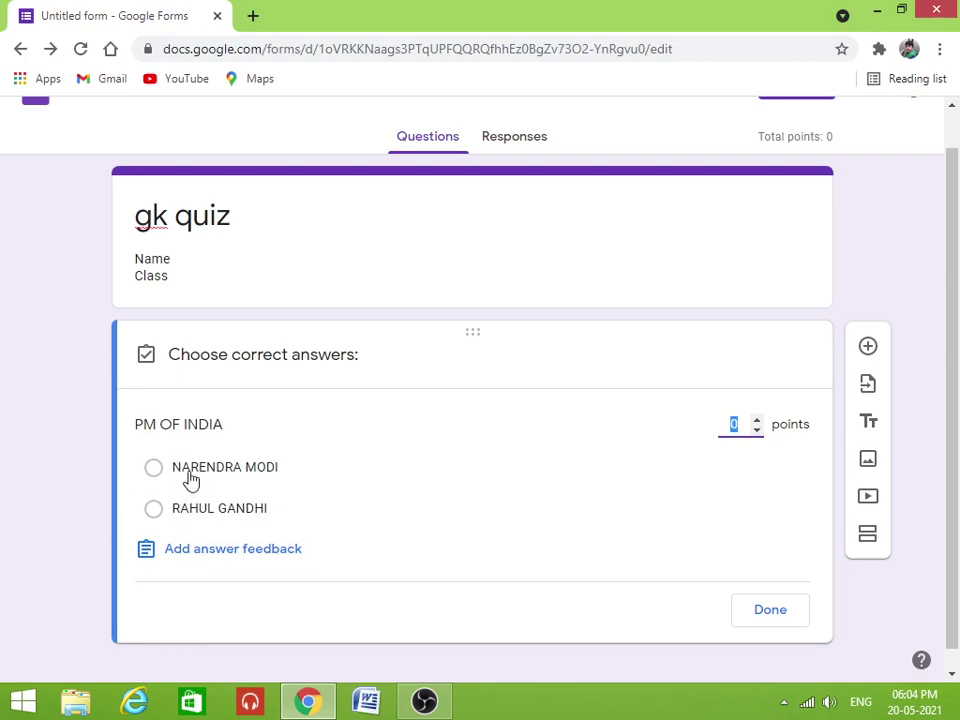
pyautogui.click(191, 480)
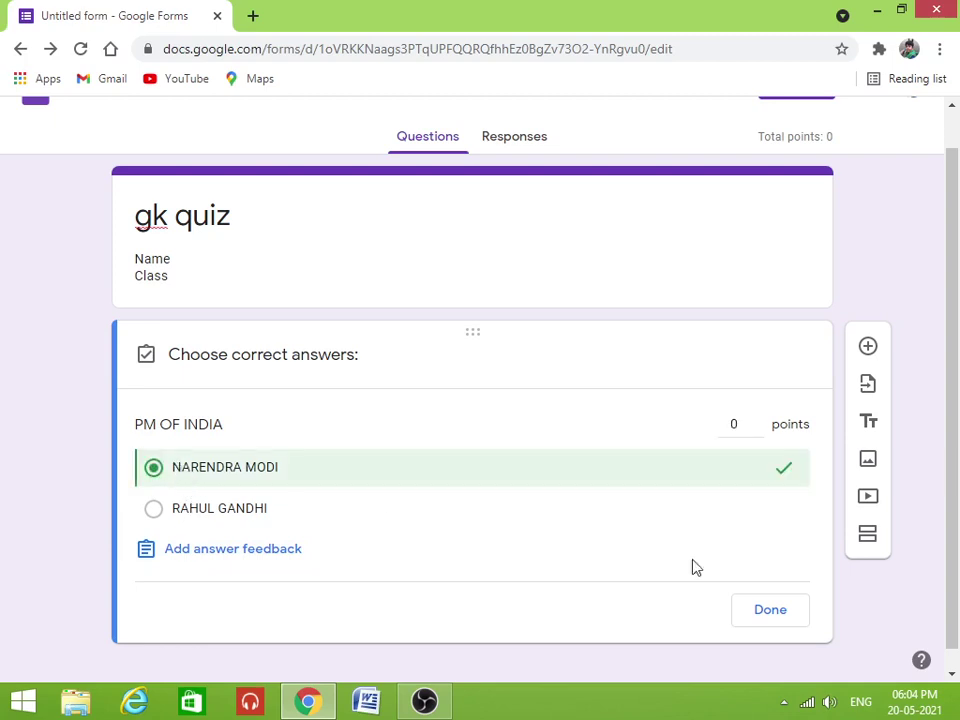
pyautogui.click(772, 612)
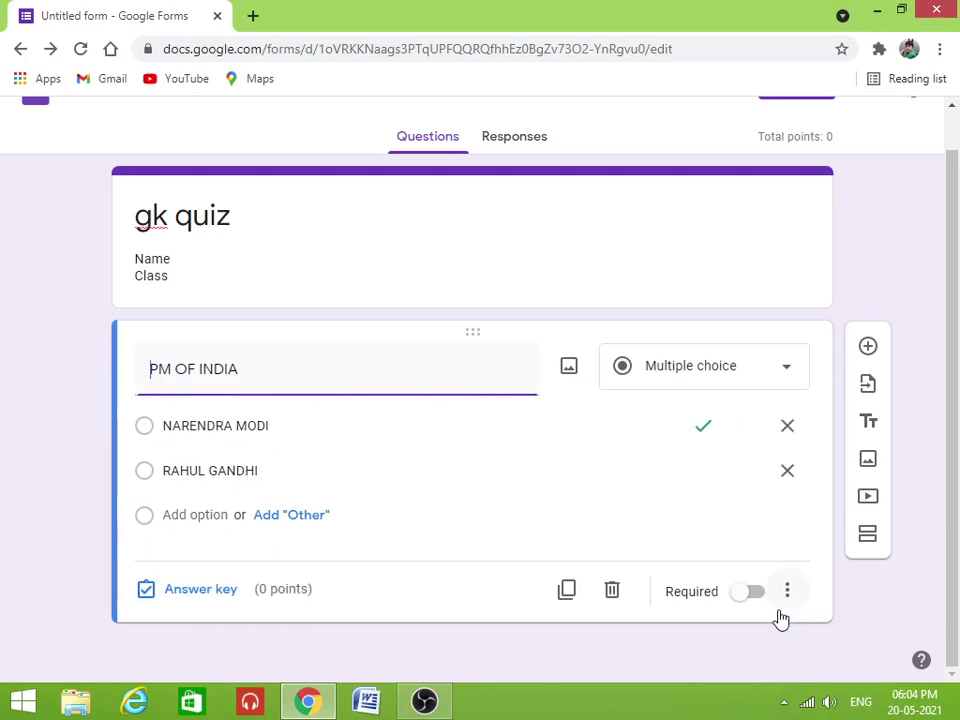
pyautogui.click(673, 600)
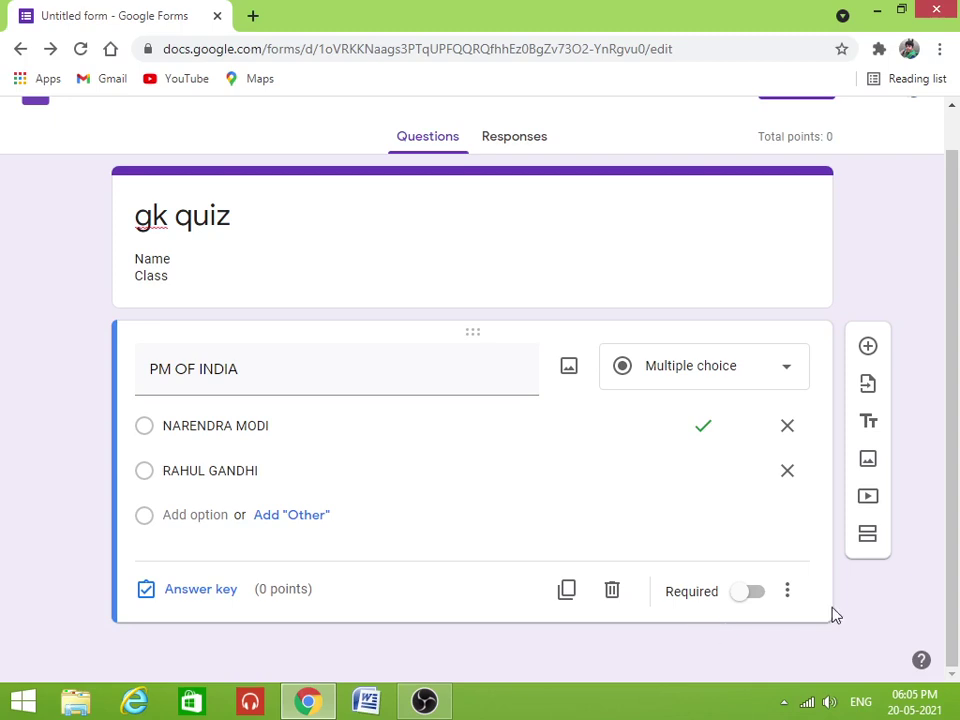
pyautogui.click(757, 592)
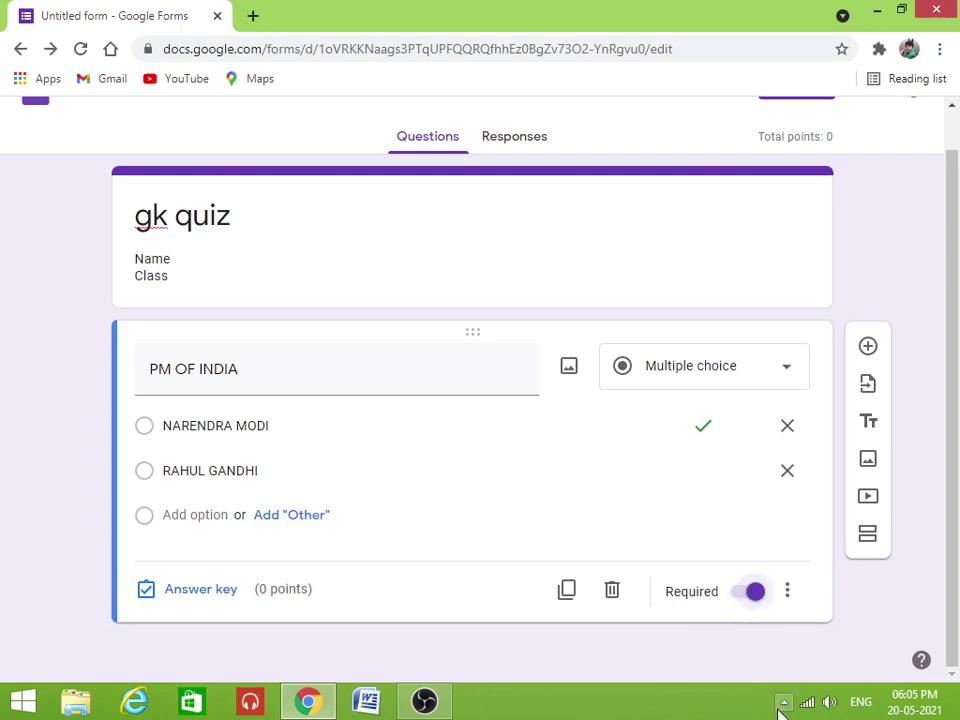
# Add a second multiple-choice question with the text "NATIONAL ANIMAL"
pyautogui.click(868, 350)
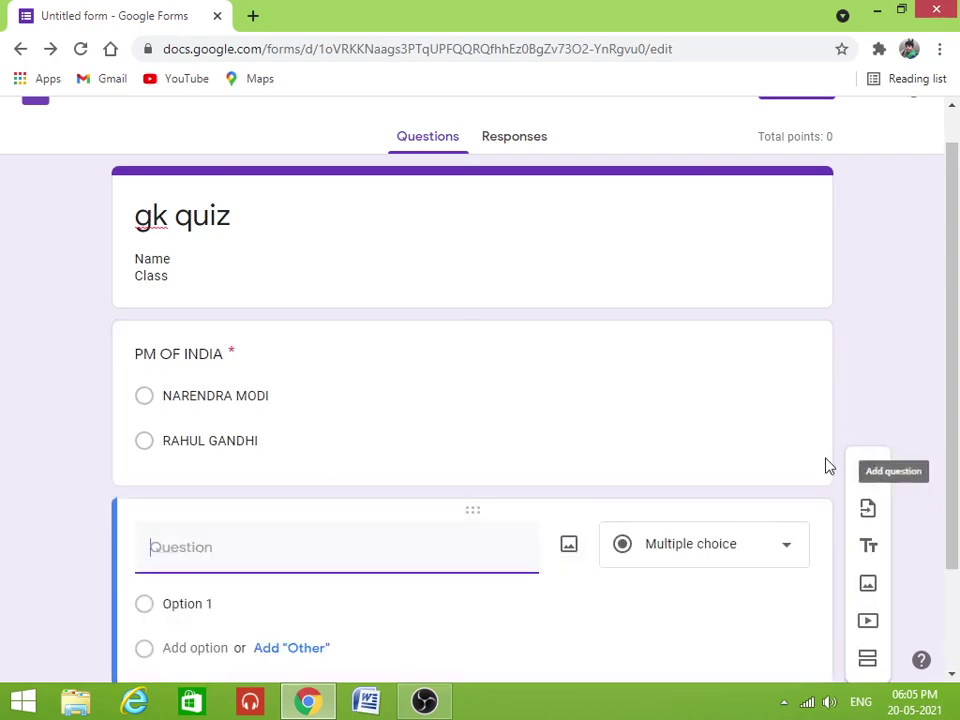
pyautogui.scroll(-1, 216, 538)
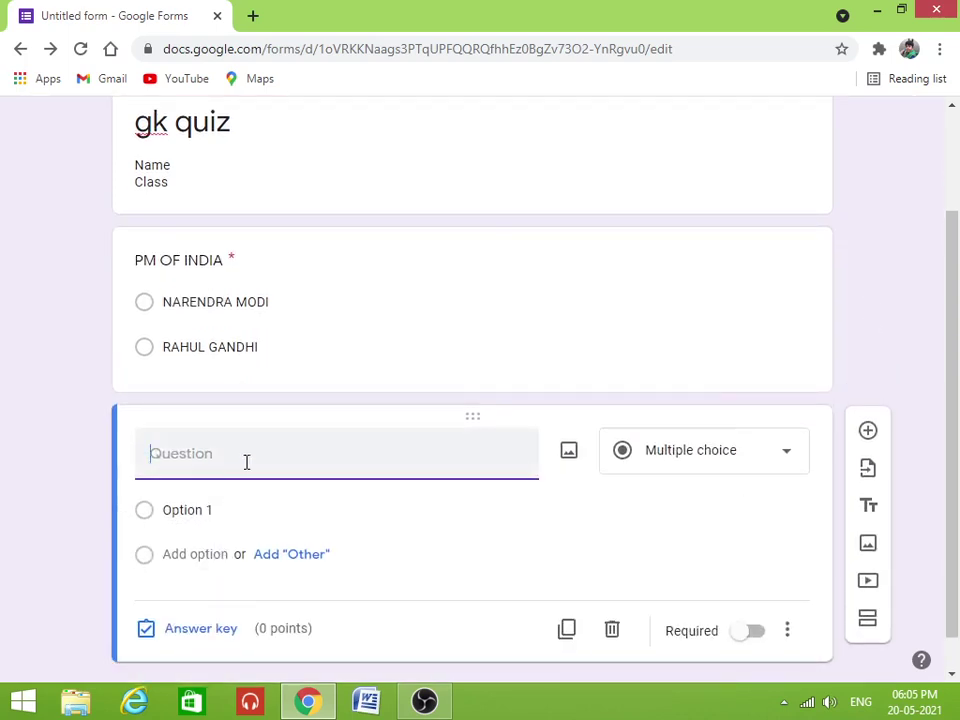
pyautogui.write('NATIONAL')
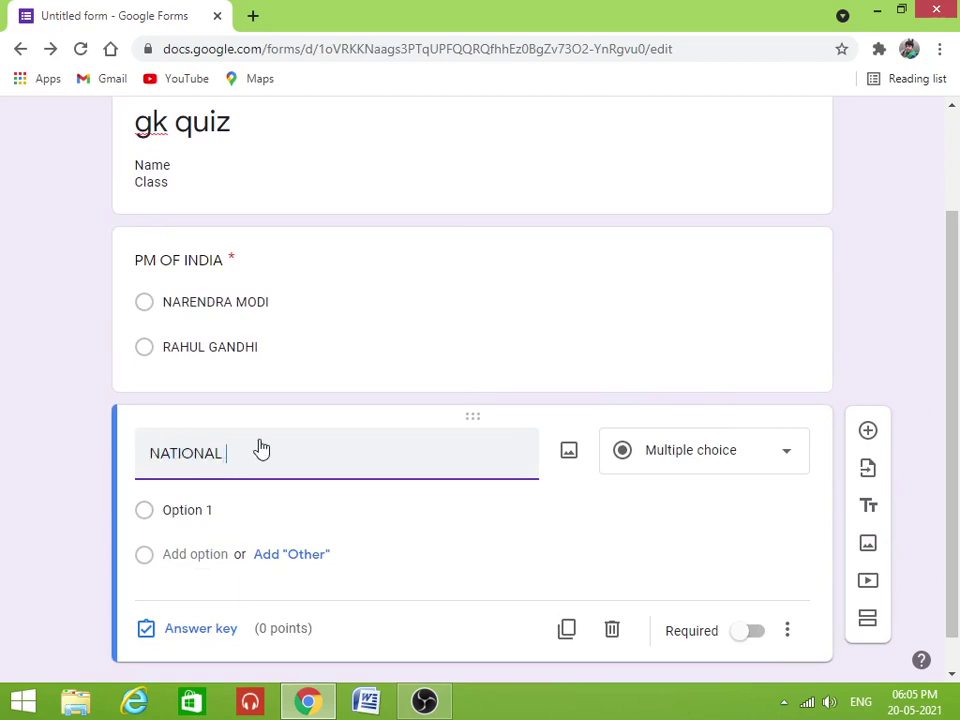
pyautogui.write(' ANIMAL')
# Enter "ROYAL BENGAL TIGER" and "ELEPHANT" as the two answer options of the "NATIONAL ANIMAL" question
pyautogui.click(283, 508)
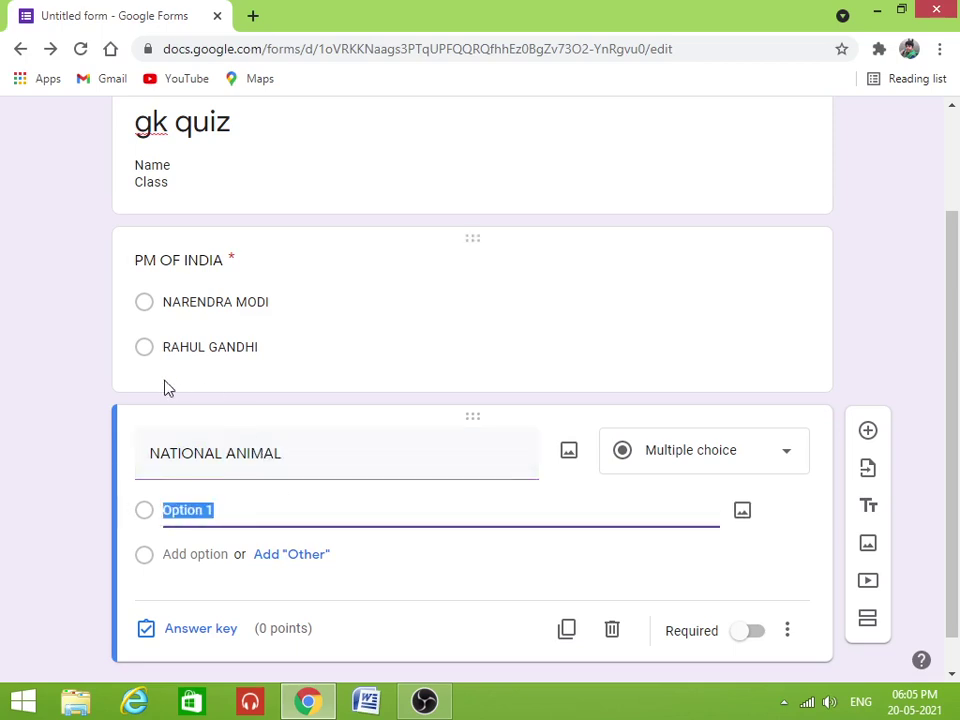
pyautogui.write('ROYAL')
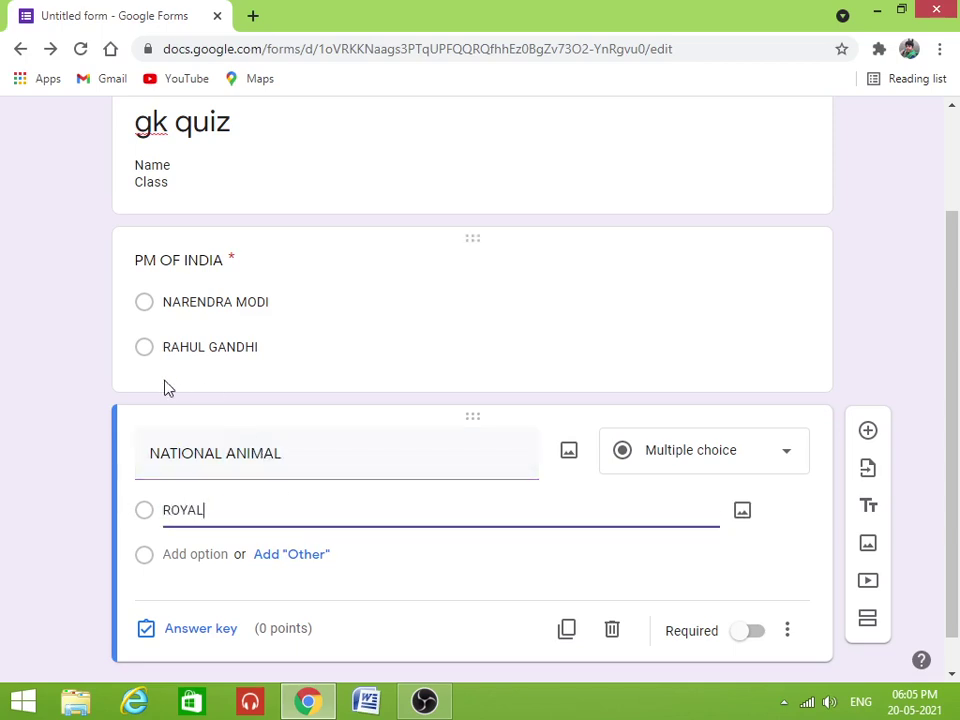
pyautogui.write(' BENGAL TIGER')
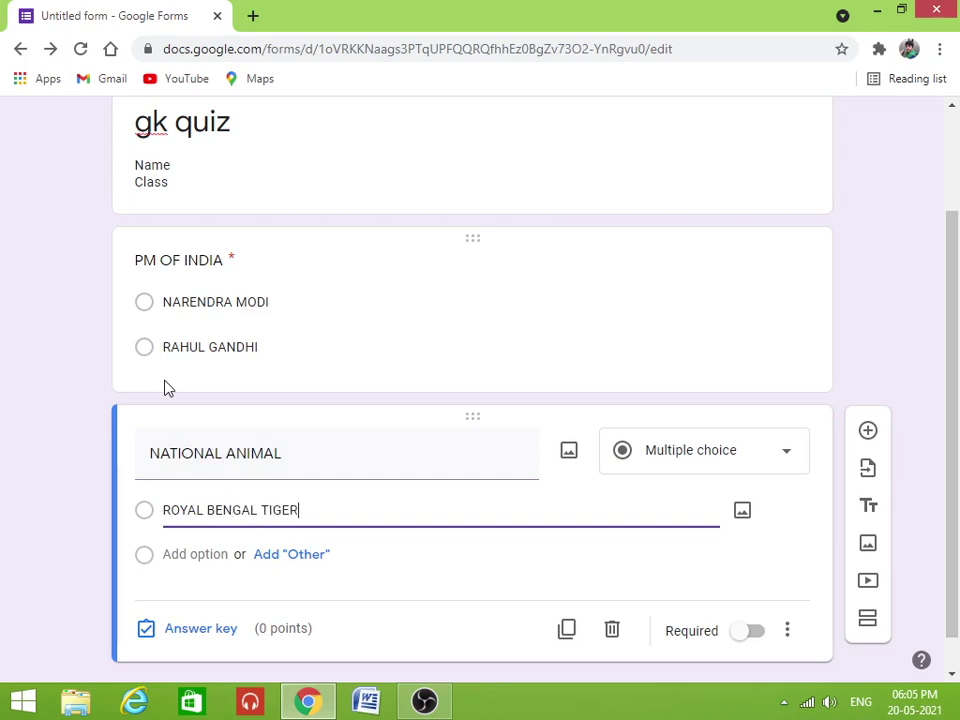
pyautogui.click(174, 556)
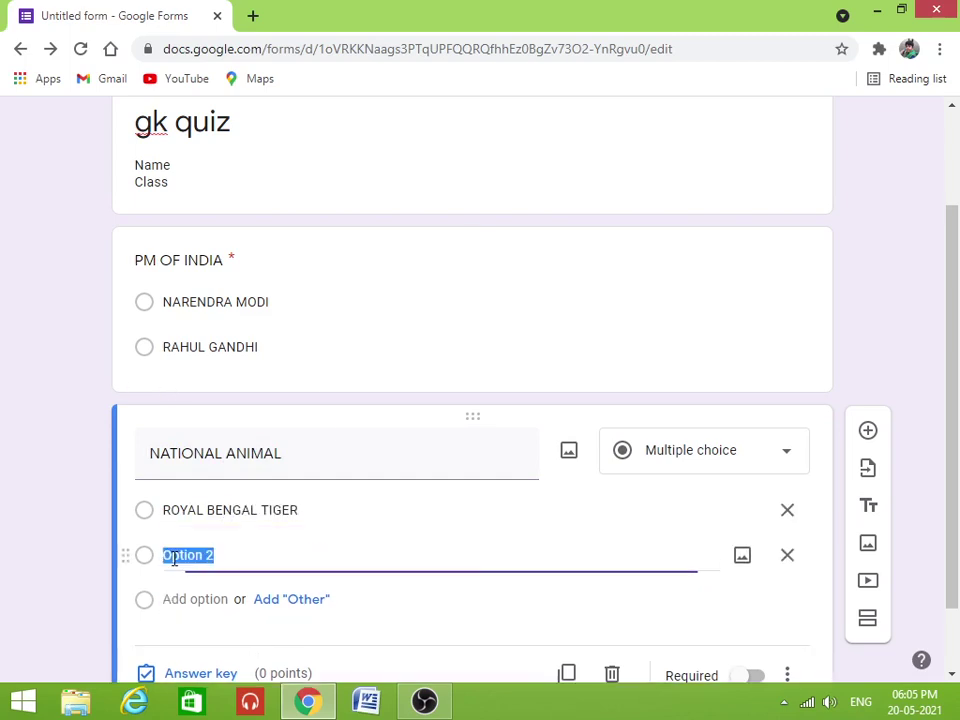
pyautogui.write('E')
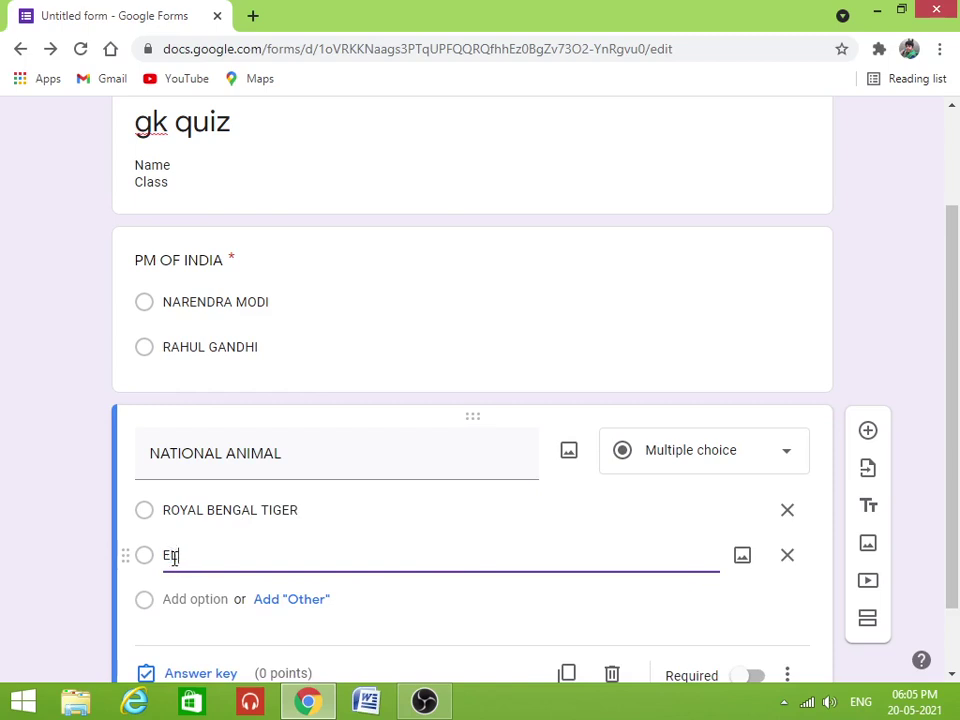
pyautogui.write('LEPHANT')
# Set "ROYAL BENGAL TIGER" as the correct answer to the "NATIONAL ANIMAL" question and make it required
pyautogui.scroll(-1, 285, 506)
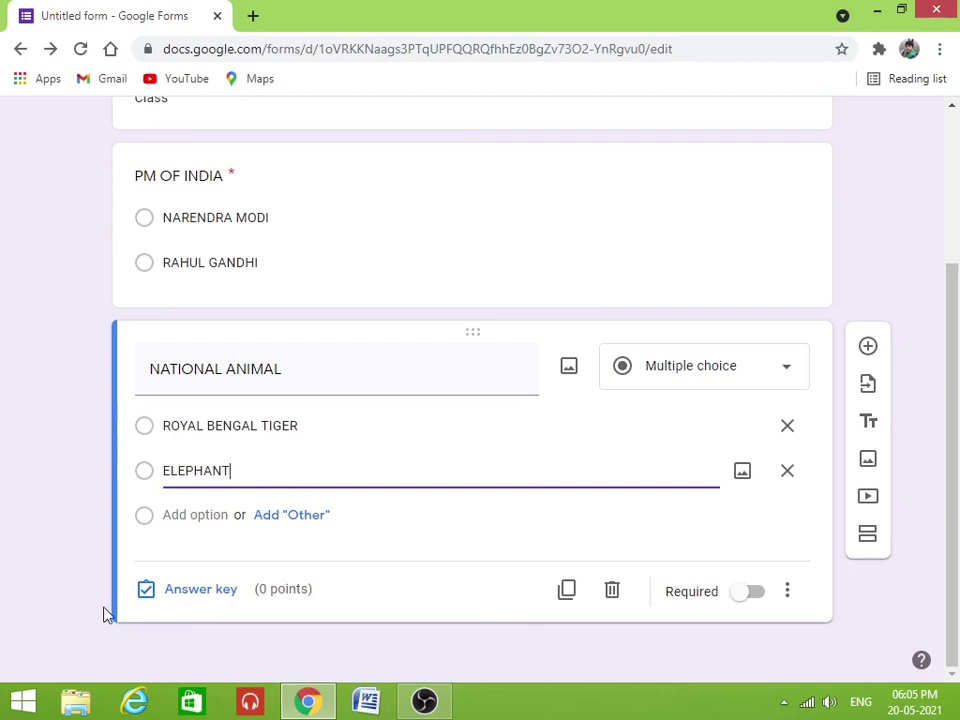
pyautogui.click(148, 589)
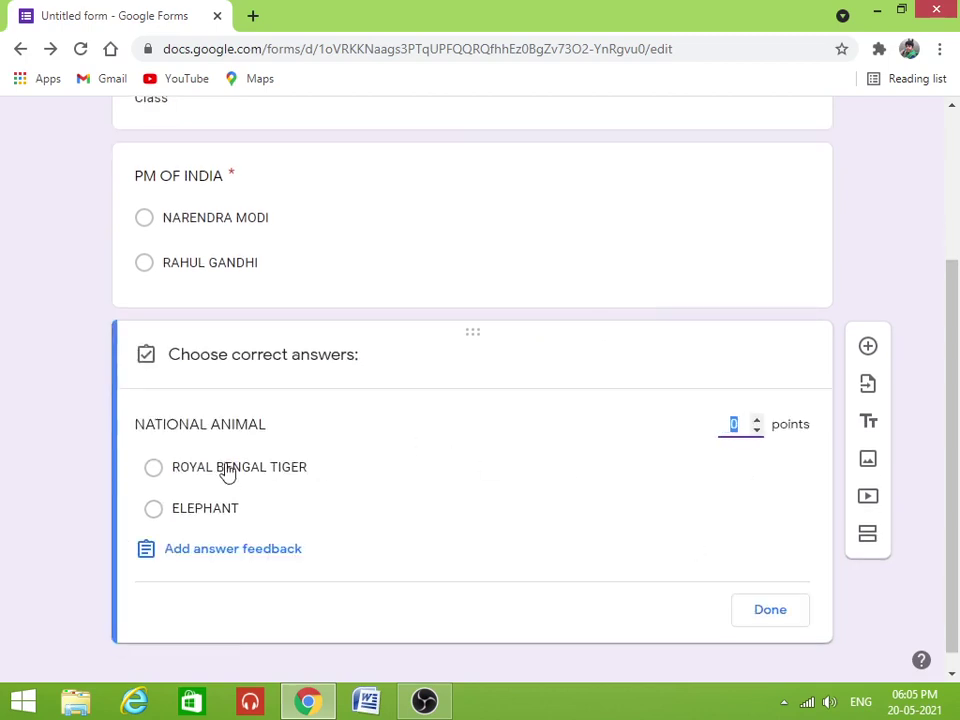
pyautogui.click(170, 468)
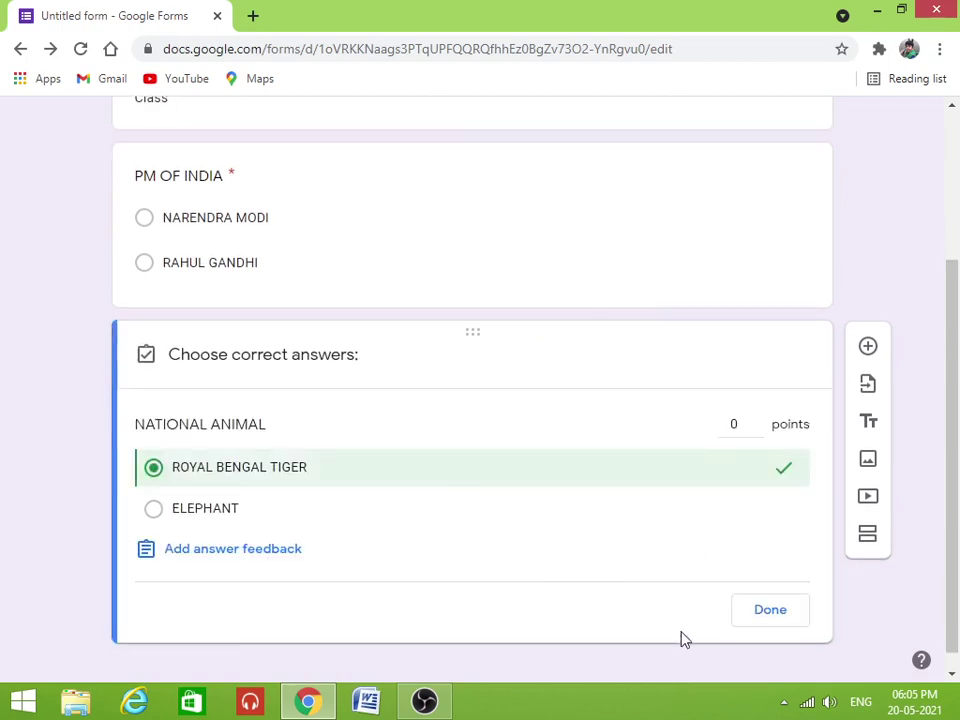
pyautogui.click(767, 610)
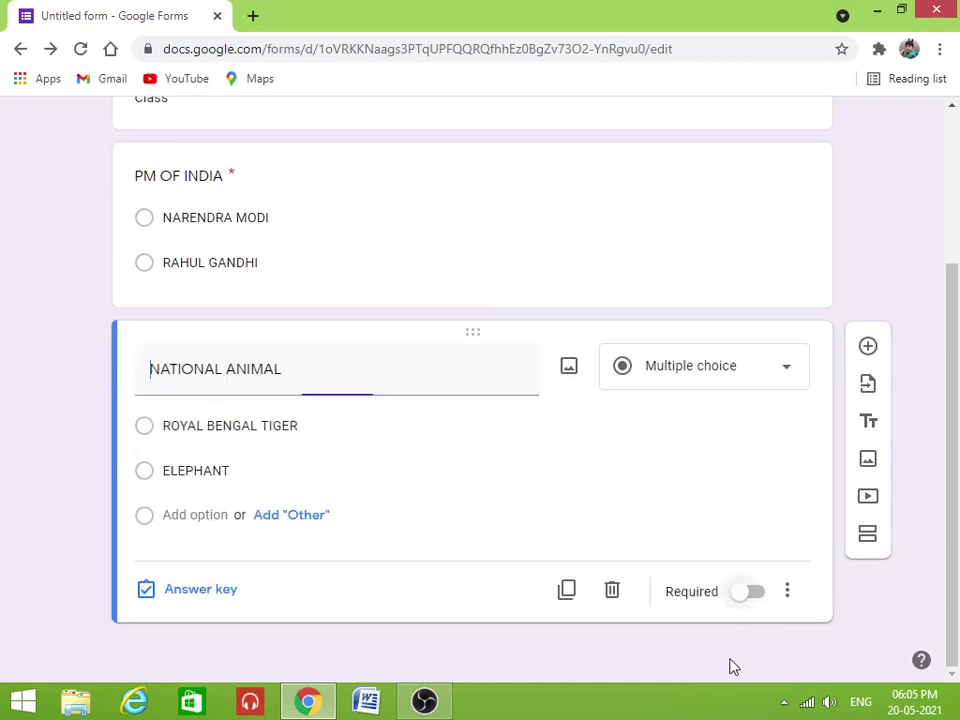
pyautogui.click(750, 596)
# Review the finished form and preview the quiz as respondents see it, checking its description and both questions
pyautogui.scroll(3, 720, 587)
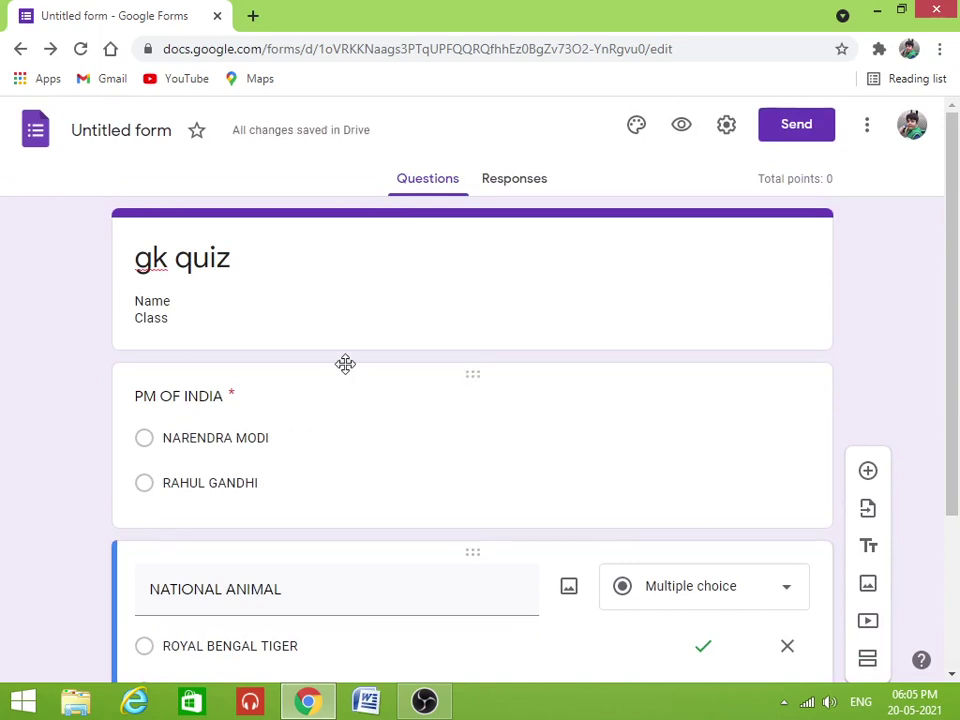
pyautogui.scroll(-3, 347, 371)
pyautogui.scroll(1, 437, 463)
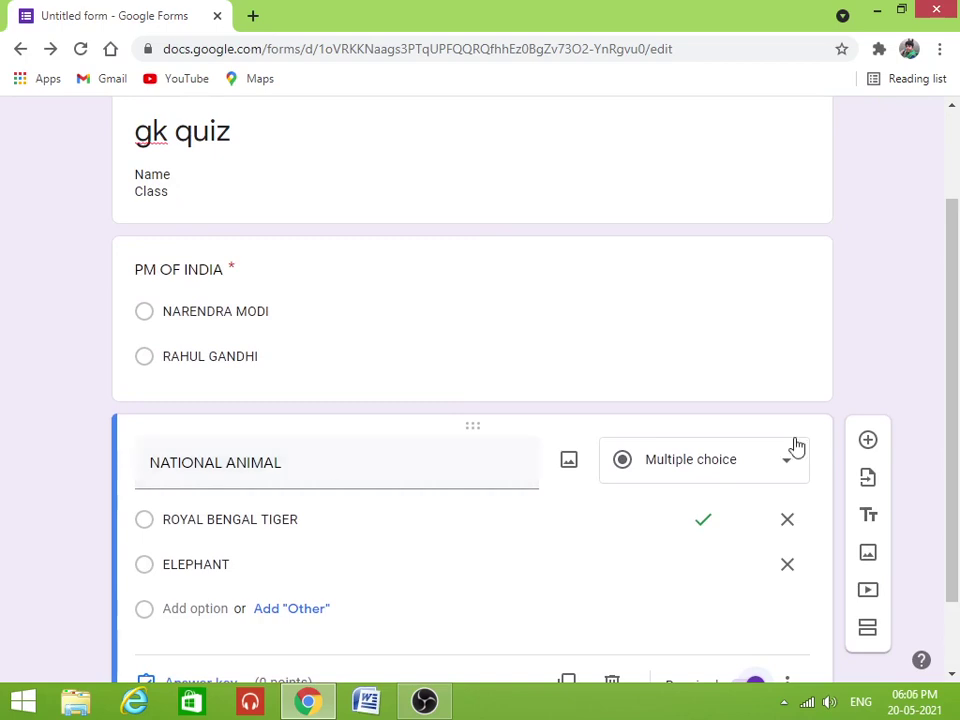
pyautogui.scroll(2, 741, 424)
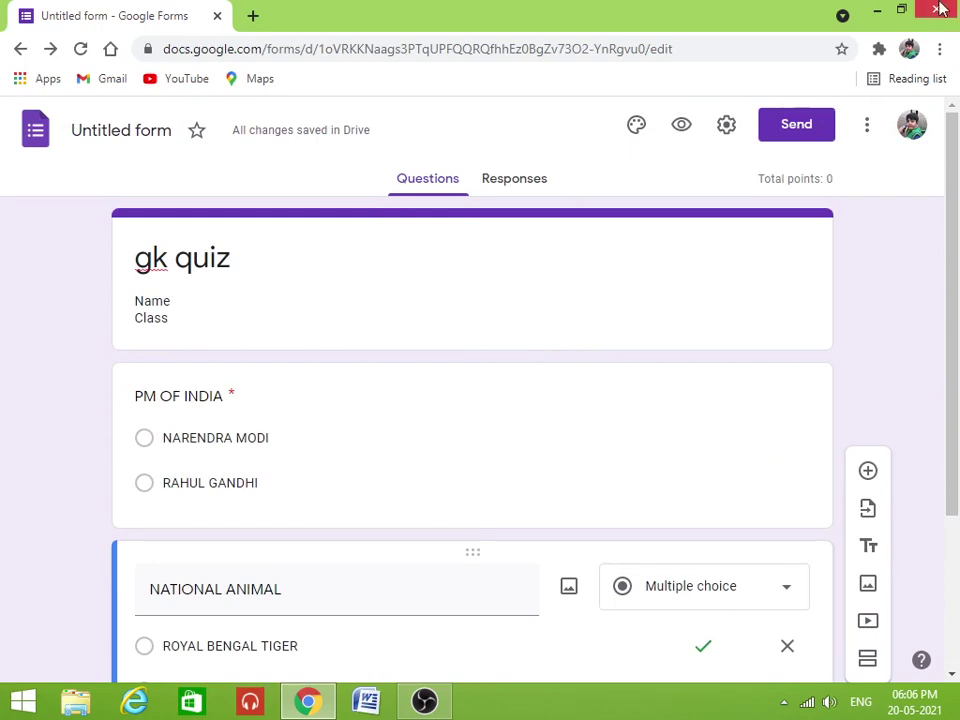
pyautogui.click(681, 125)
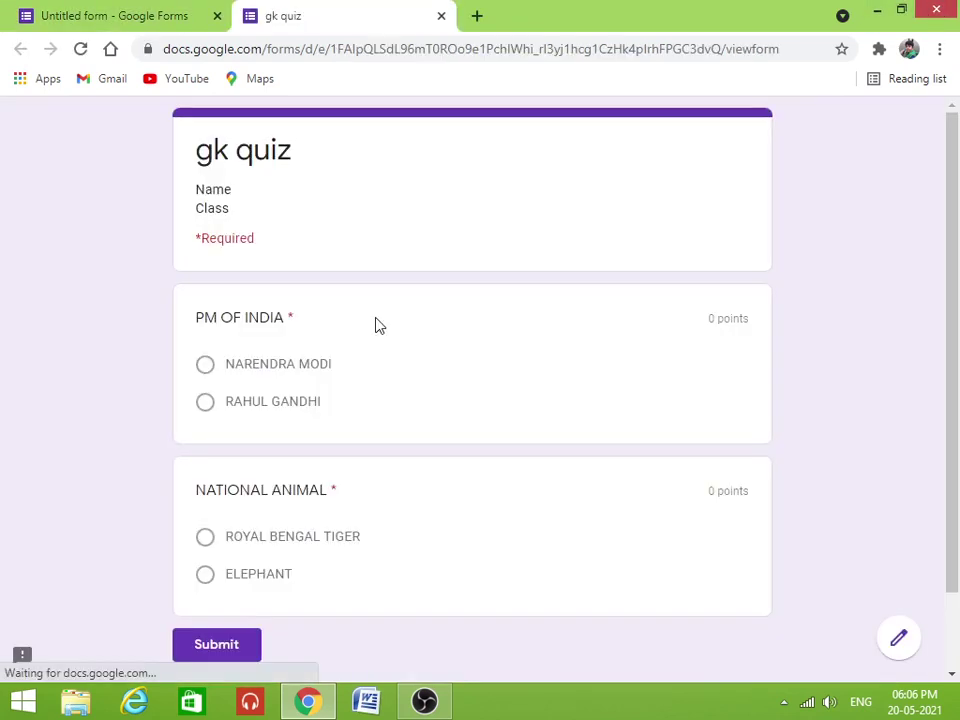
pyautogui.scroll(-2, 377, 326)
pyautogui.scroll(2, 155, 310)
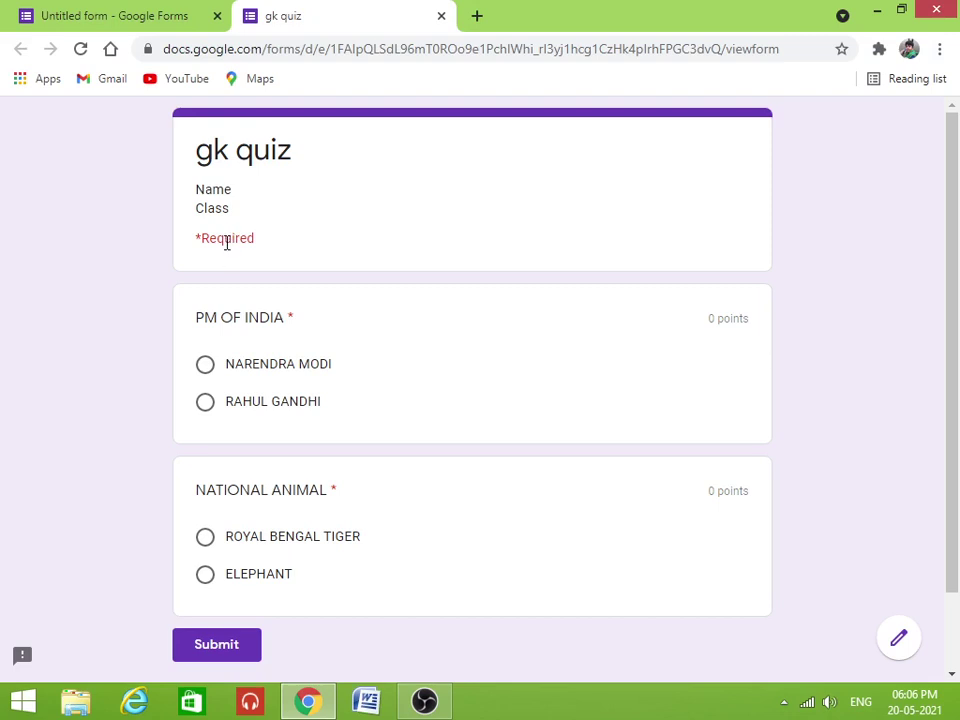
pyautogui.scroll(-1, 250, 320)
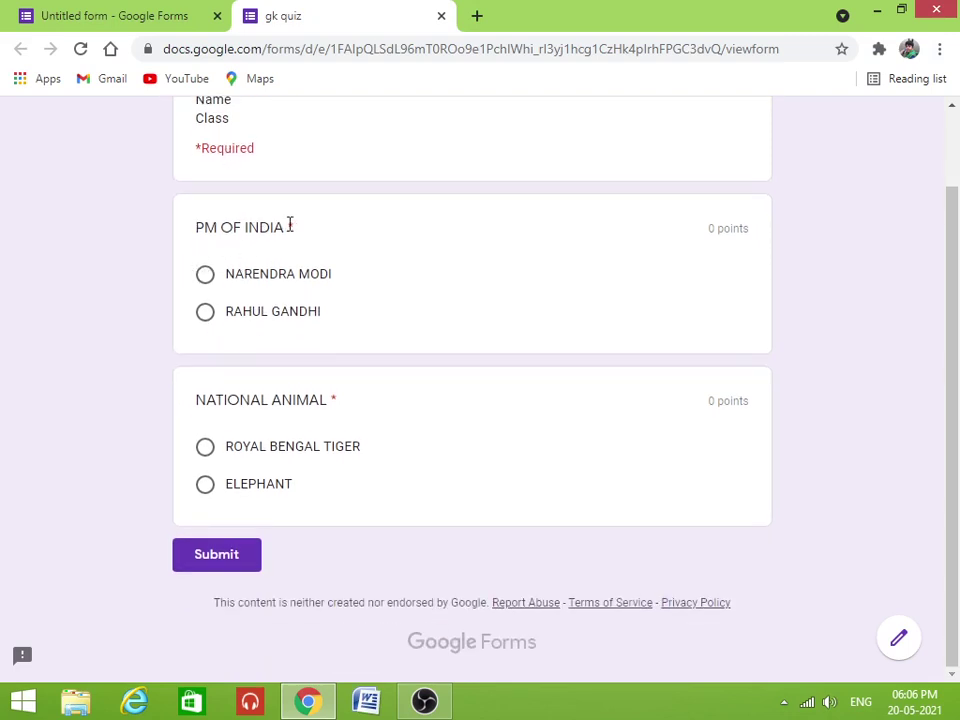
# Submit a test response to the quiz with "NARENDRA MODI" and "ROYAL BENGAL TIGER" as the answers
pyautogui.click(205, 275)
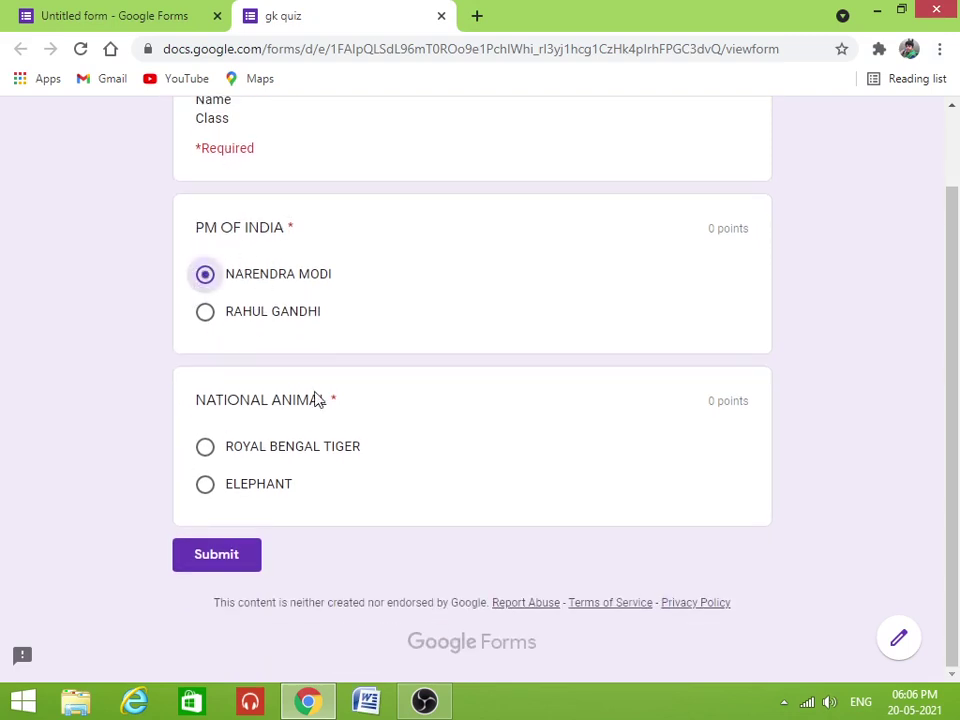
pyautogui.click(206, 448)
pyautogui.click(222, 566)
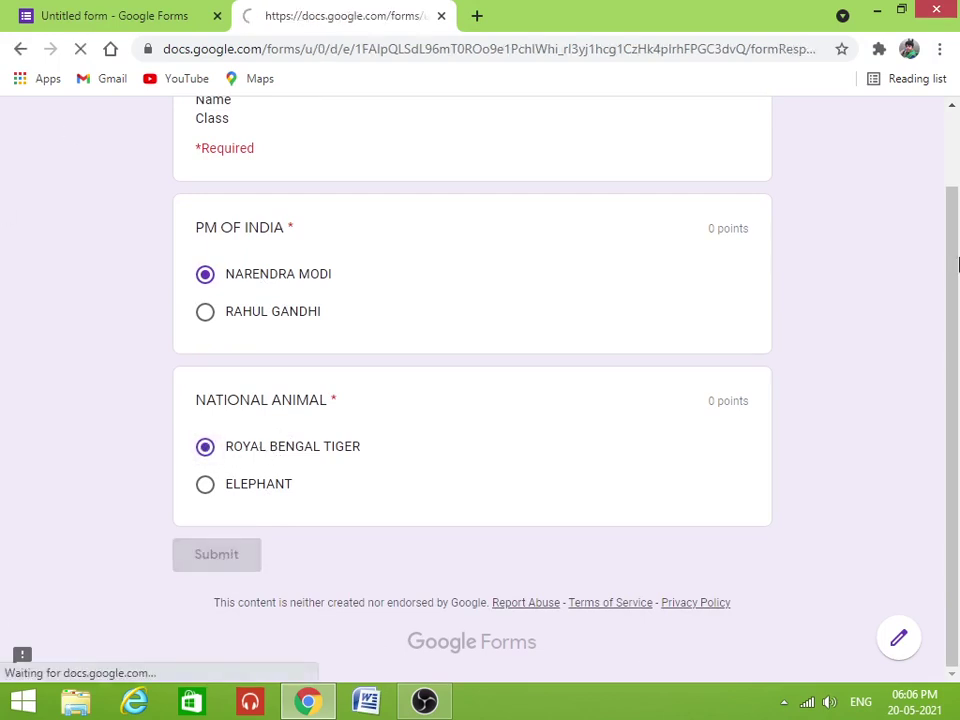
# View the score of the submitted test response, then close the score and response pages to return to the form editor
pyautogui.click(231, 251)
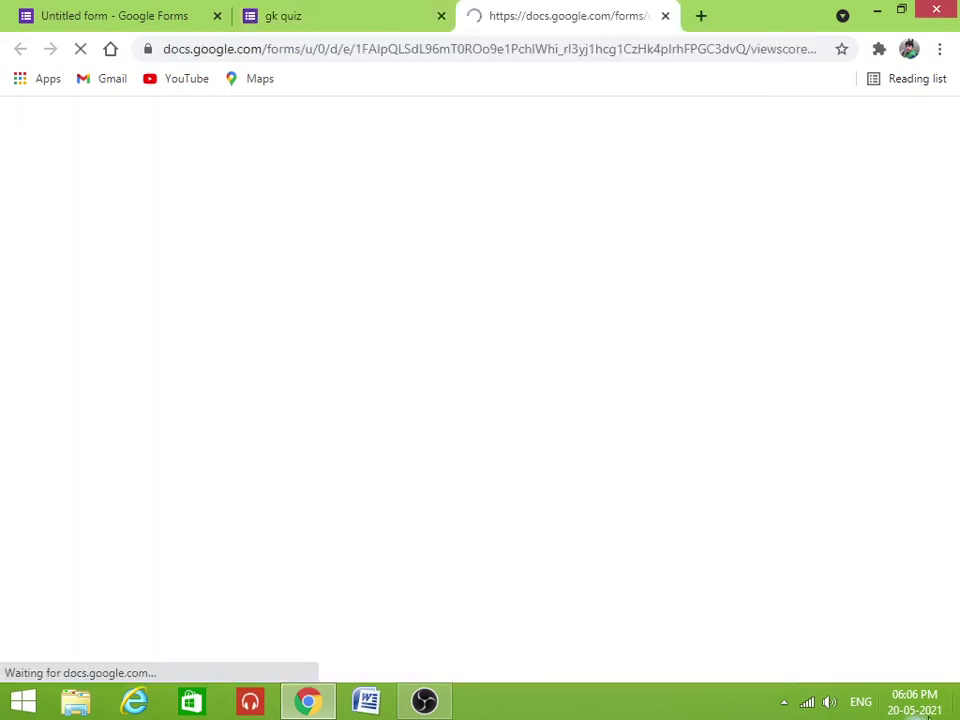
pyautogui.scroll(-2, 165, 234)
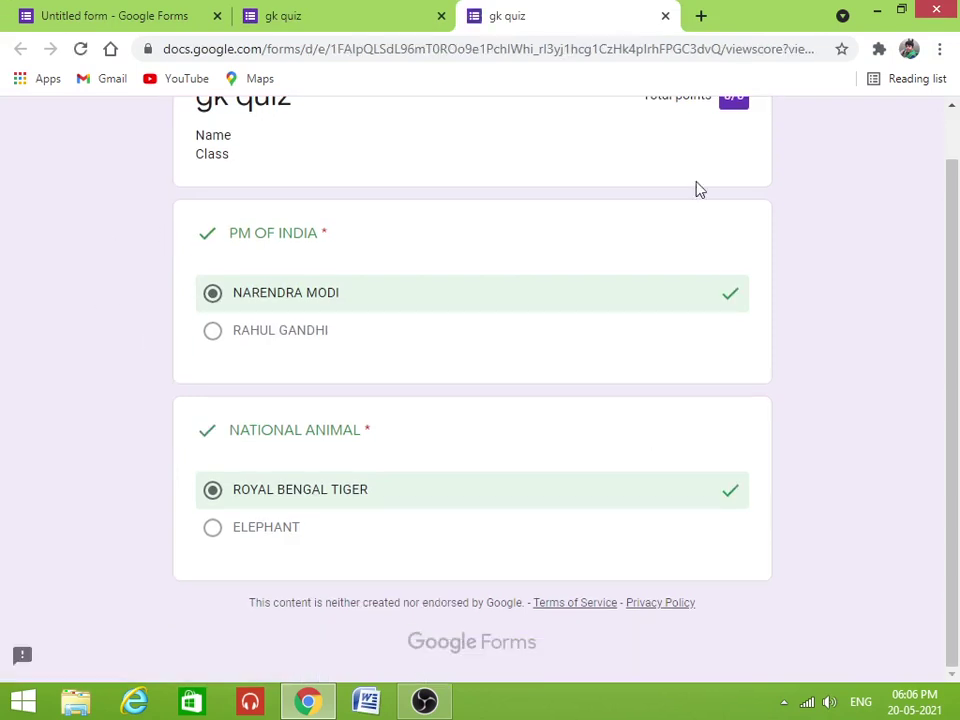
pyautogui.click(662, 20)
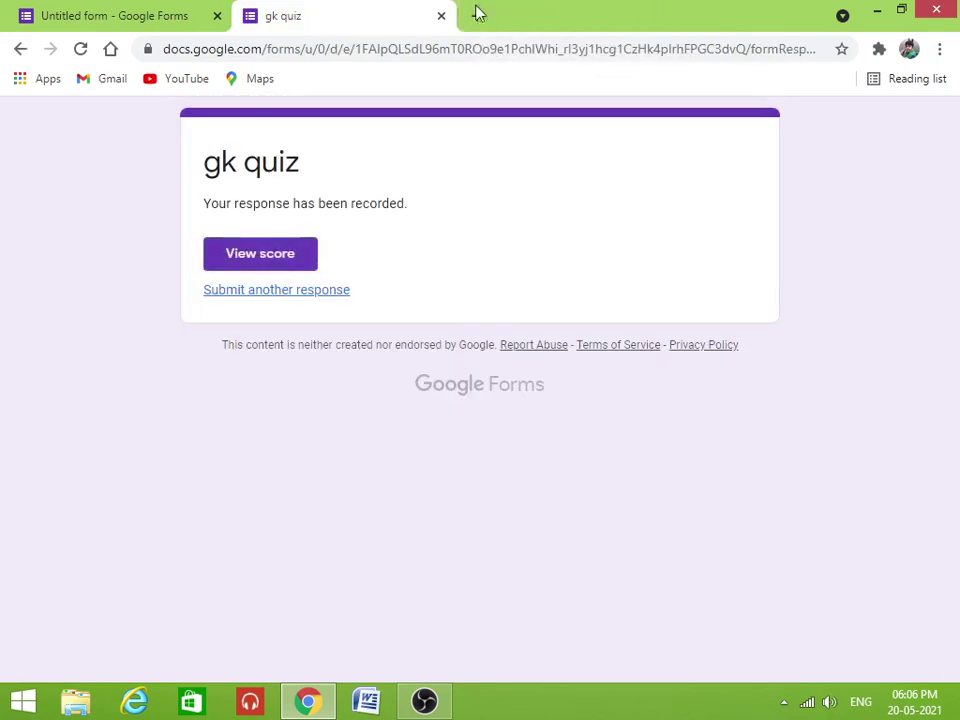
pyautogui.click(441, 18)
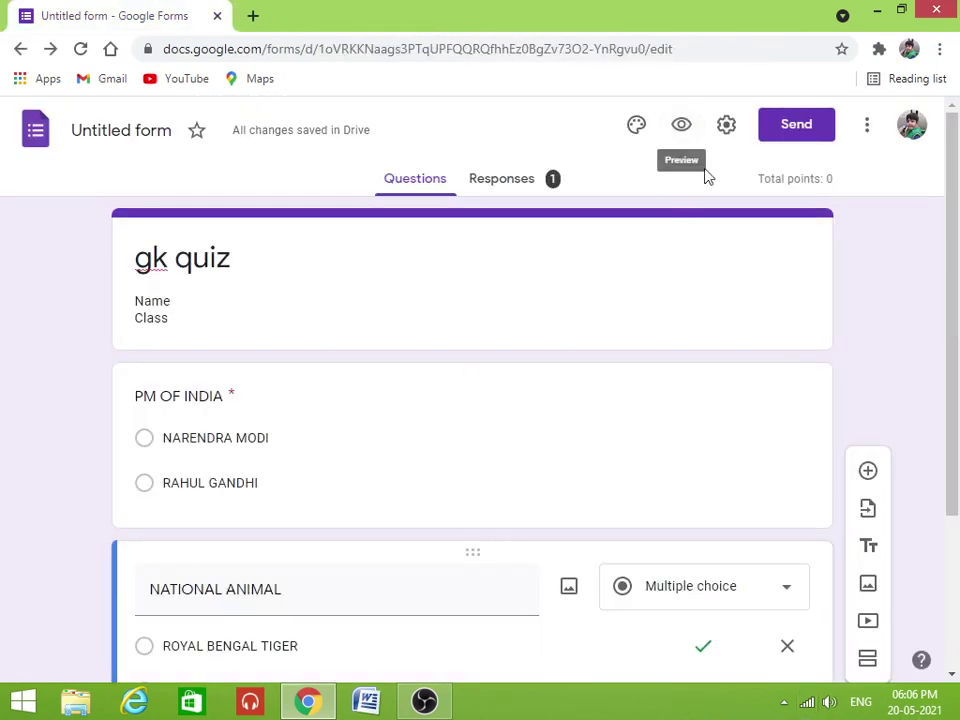
# Copy the form's full, unshortened sharing link for sending to respondents and close the send dialog
pyautogui.click(796, 126)
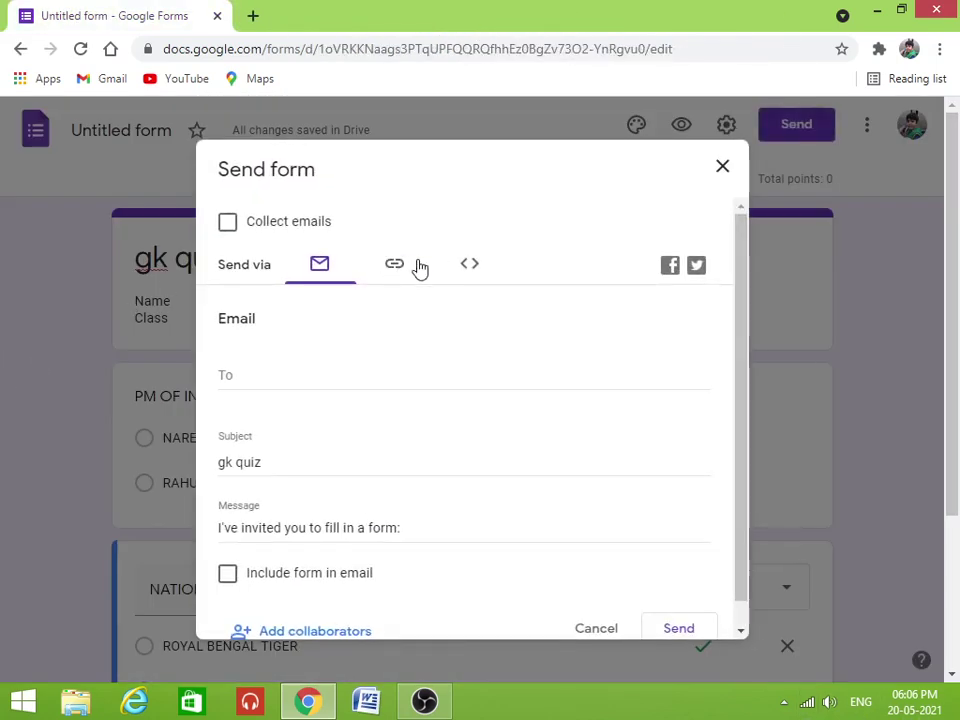
pyautogui.click(397, 266)
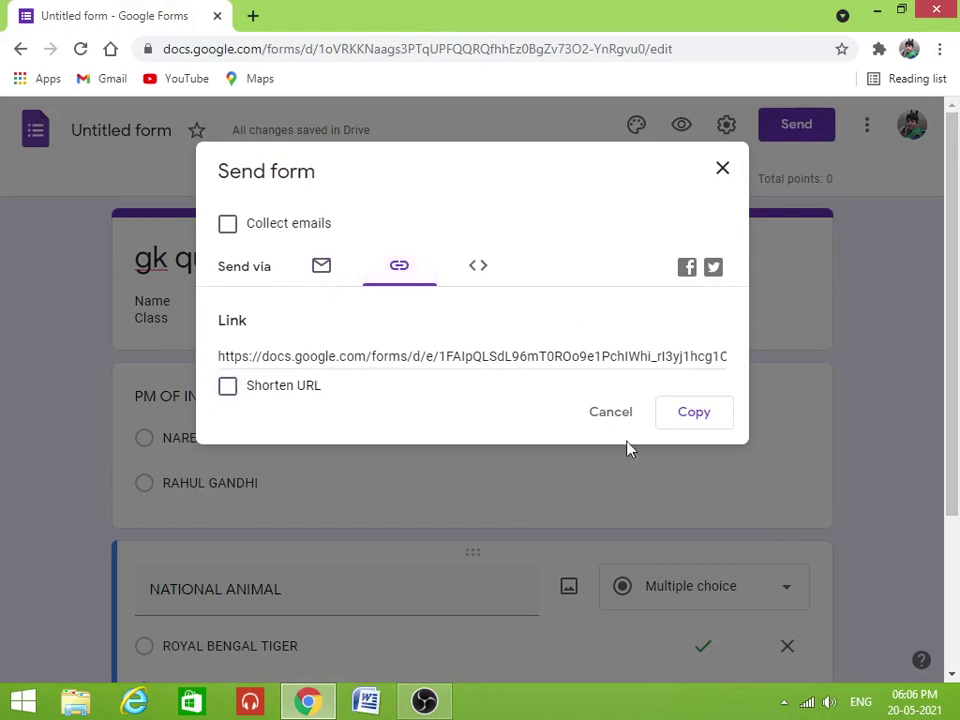
pyautogui.click(680, 426)
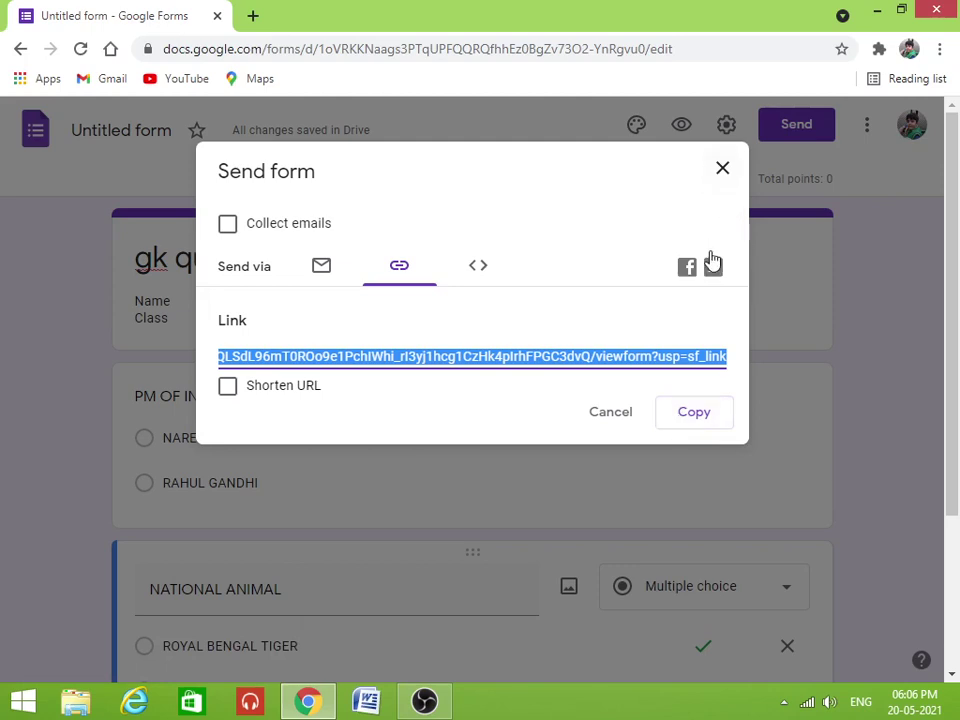
pyautogui.click(726, 172)
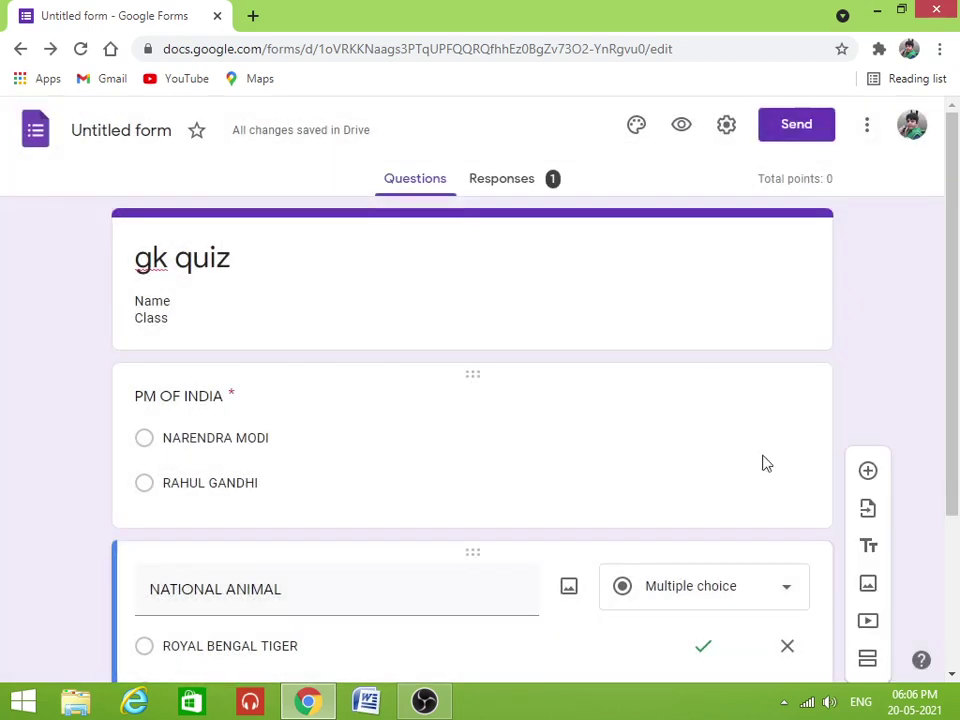